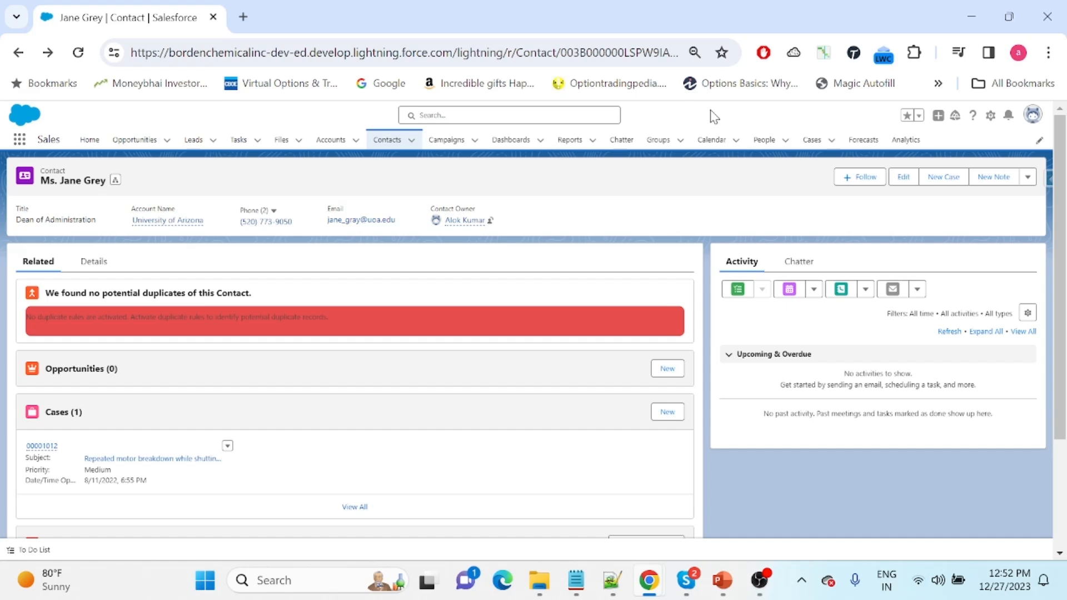
Step: Open the contact's record page for editing and select the Record Detail component under Details
left_click(991, 118)
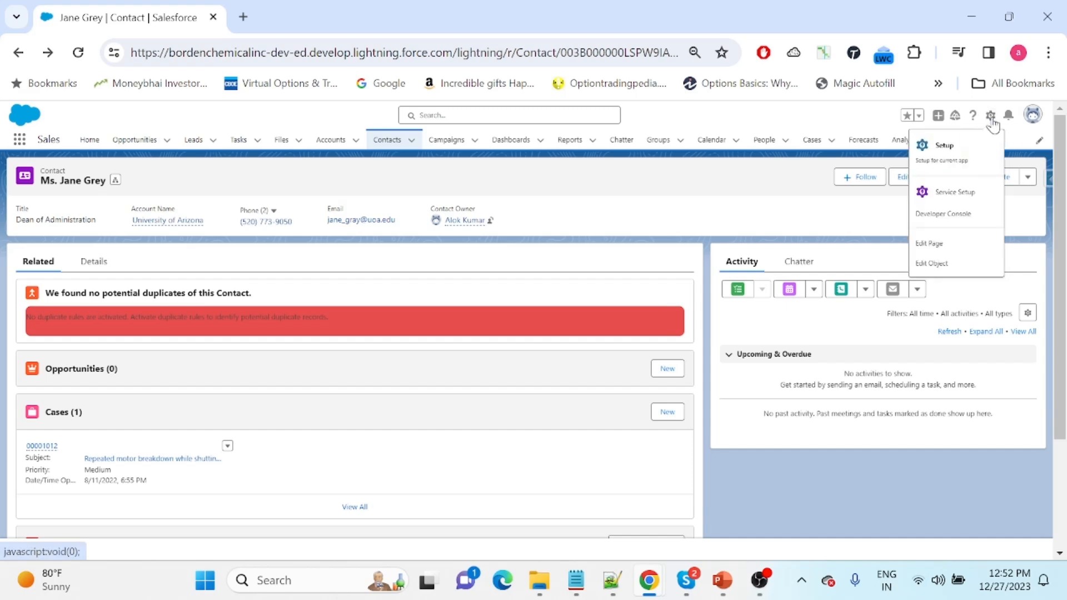
left_click(950, 246)
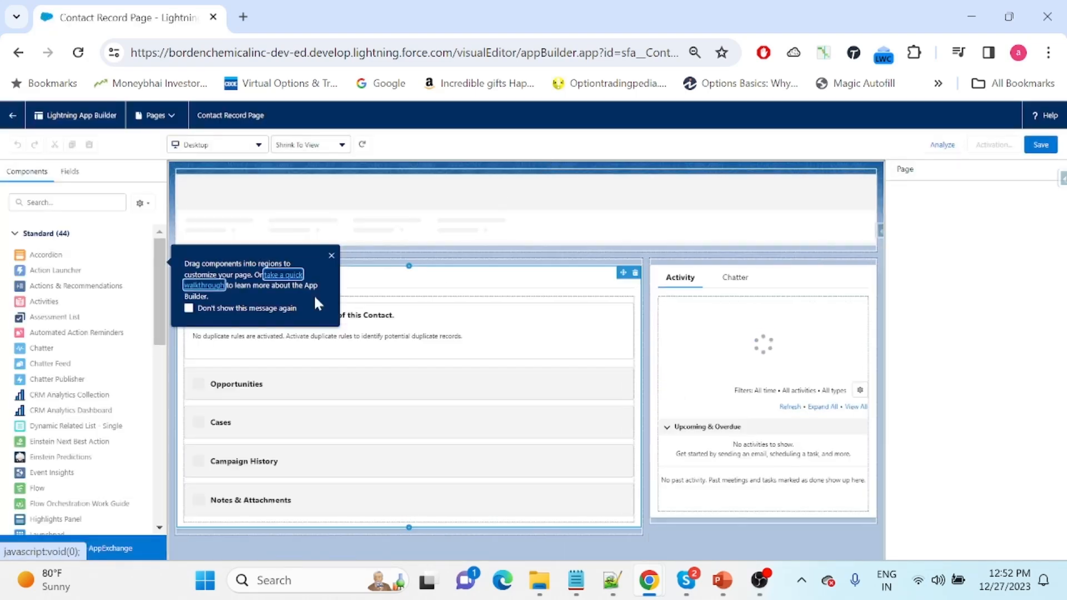
left_click(330, 259)
left_click(257, 283)
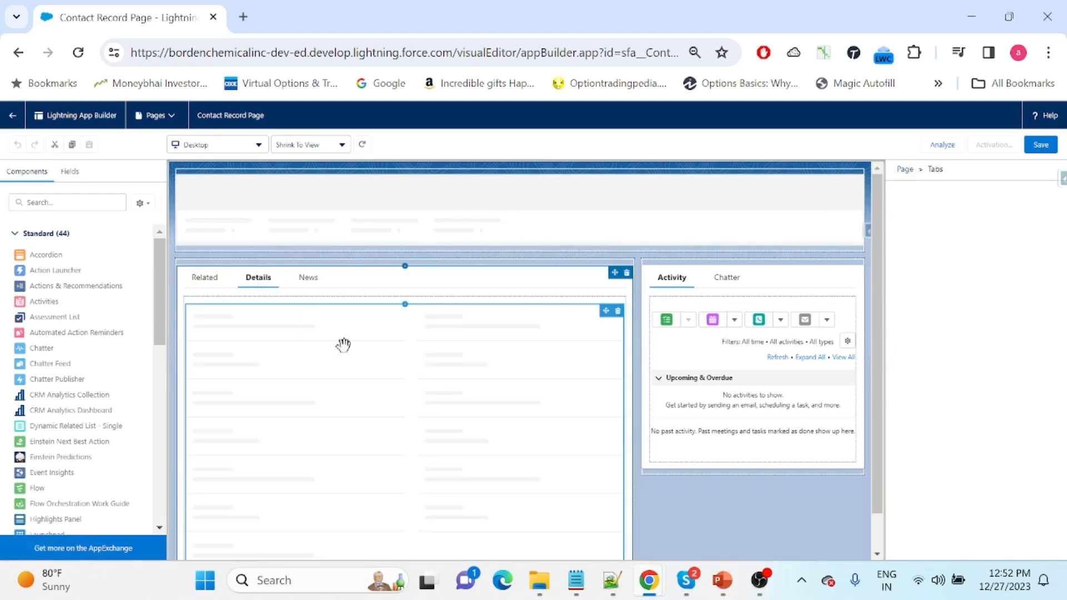
left_click(341, 322)
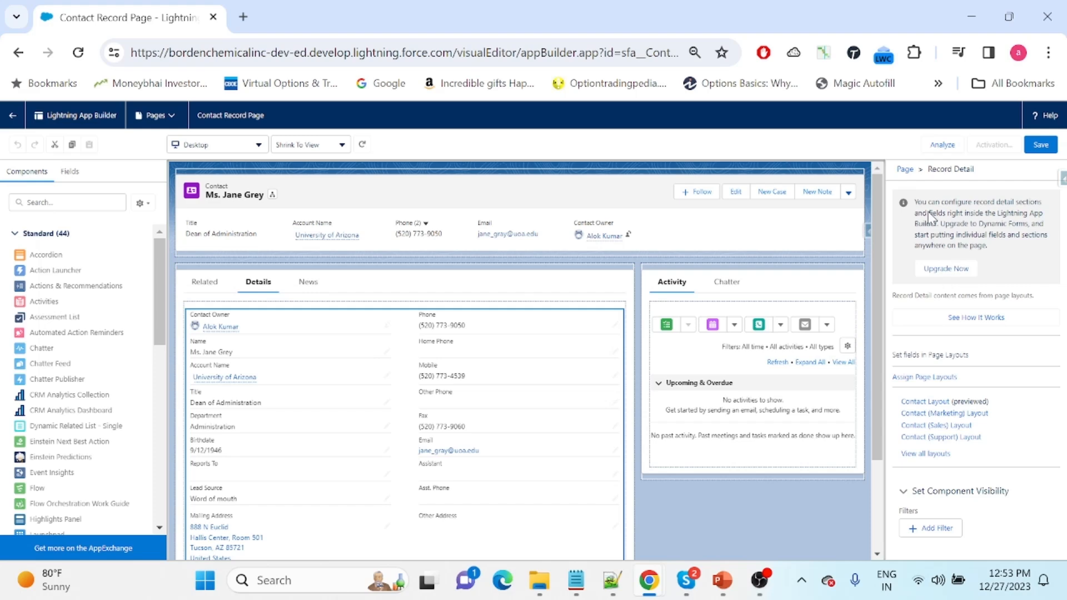
Step: Upgrade the Record Detail component to Dynamic Forms, using Contact Layout as the source page layout
left_click(944, 270)
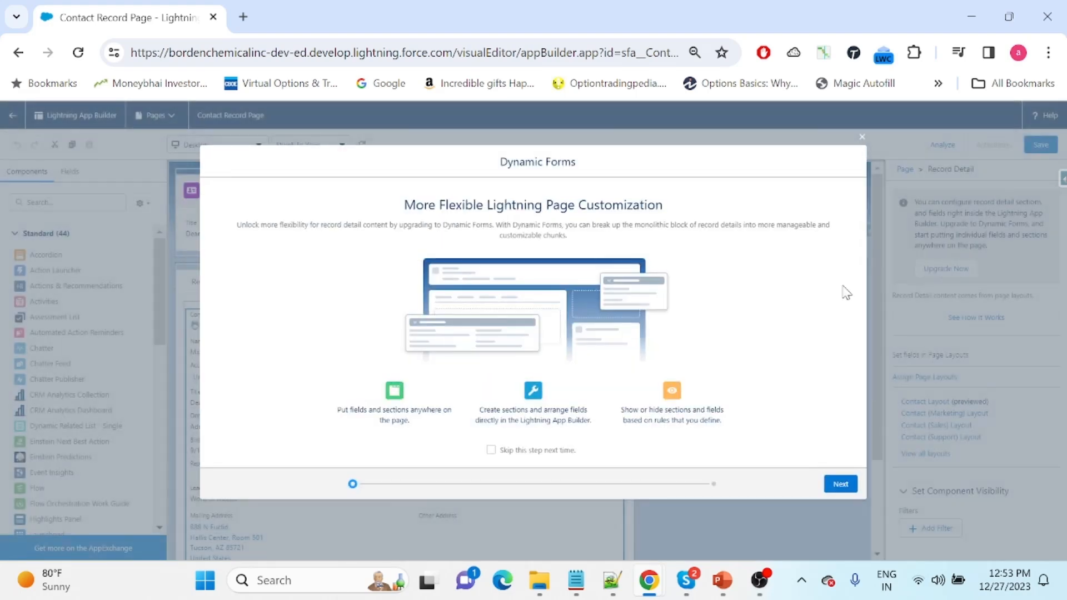
left_click(840, 484)
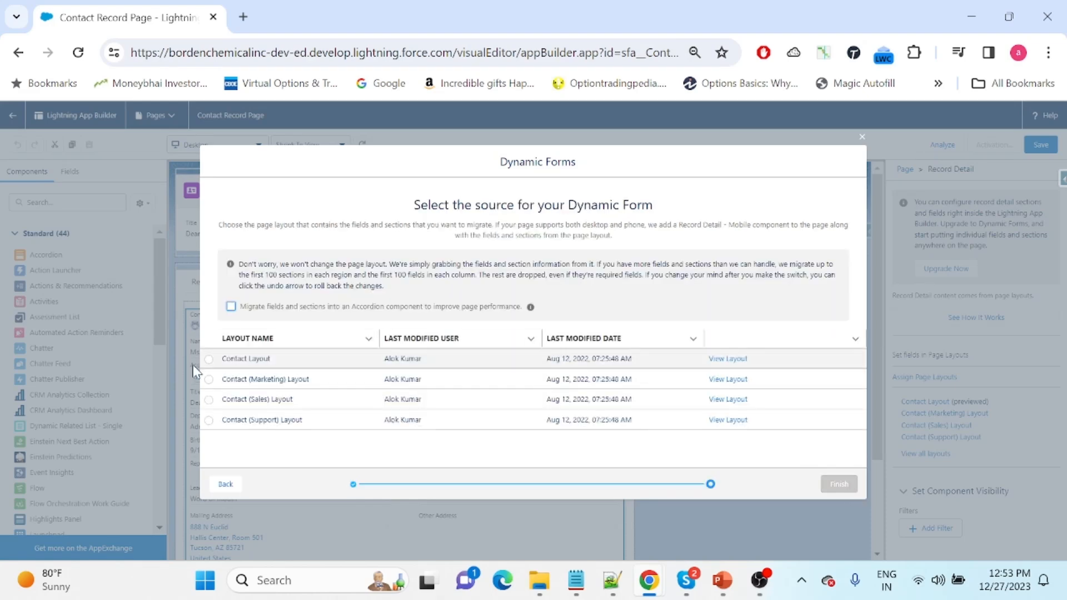
left_click(209, 360)
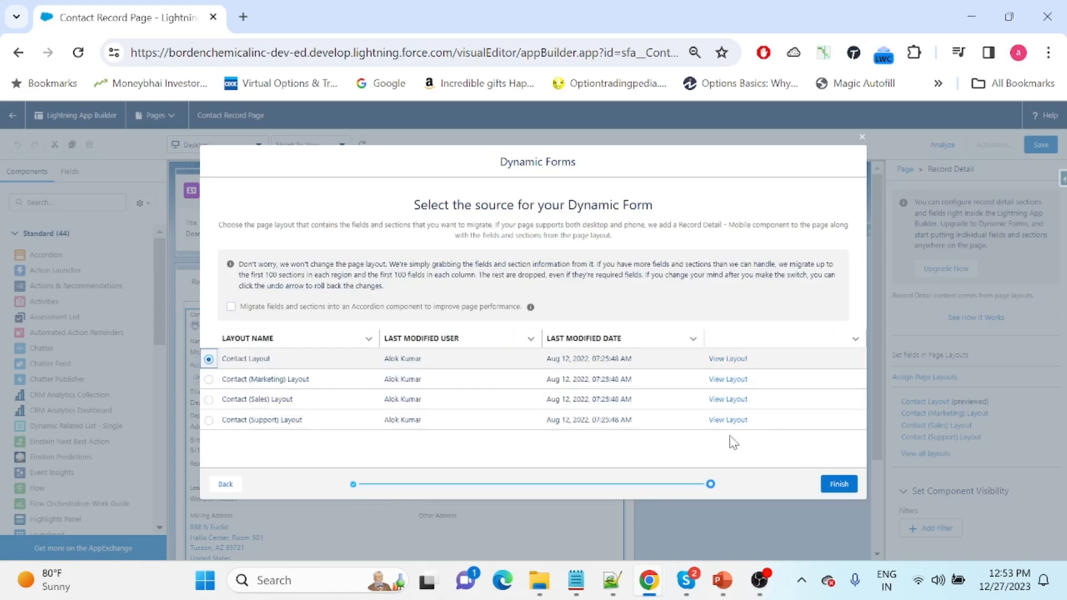
left_click(839, 484)
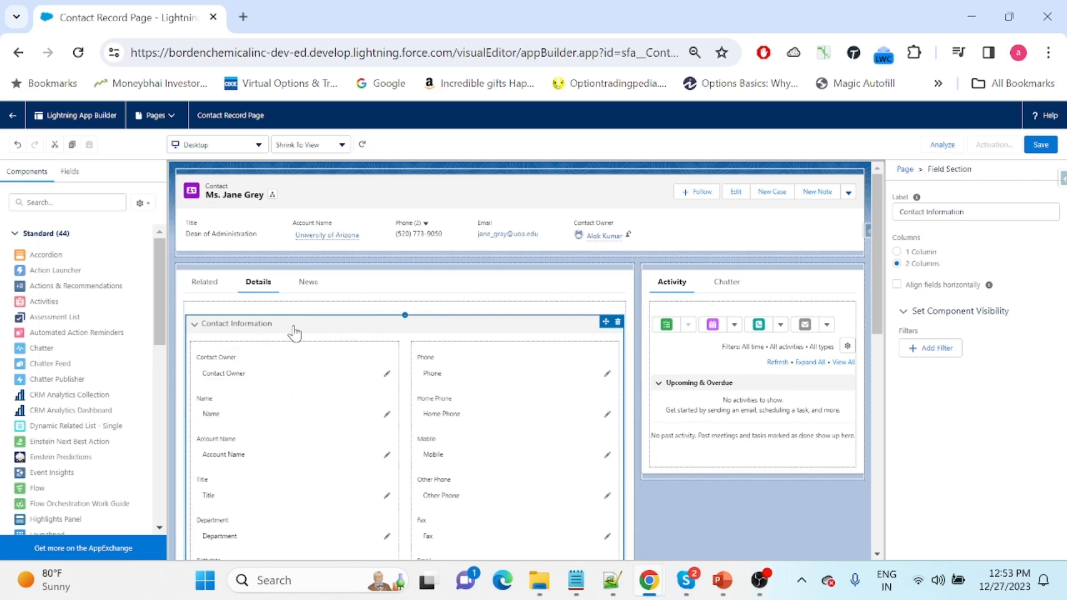
Step: Bring up the available Contact fields, down to the Account Name lookup field
left_click(70, 173)
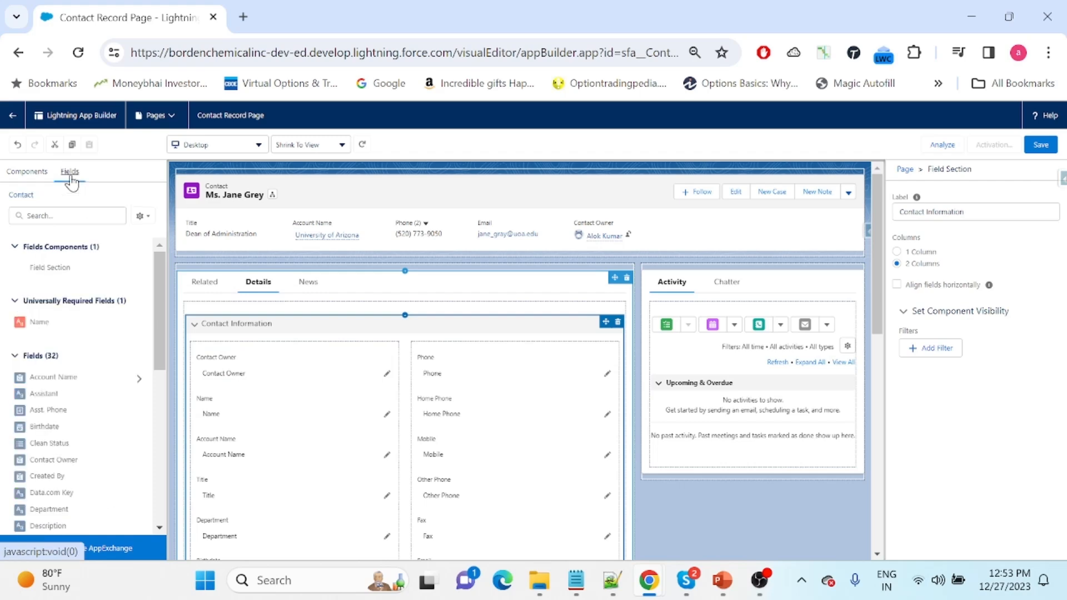
left_click_drag(158, 297, 159, 325)
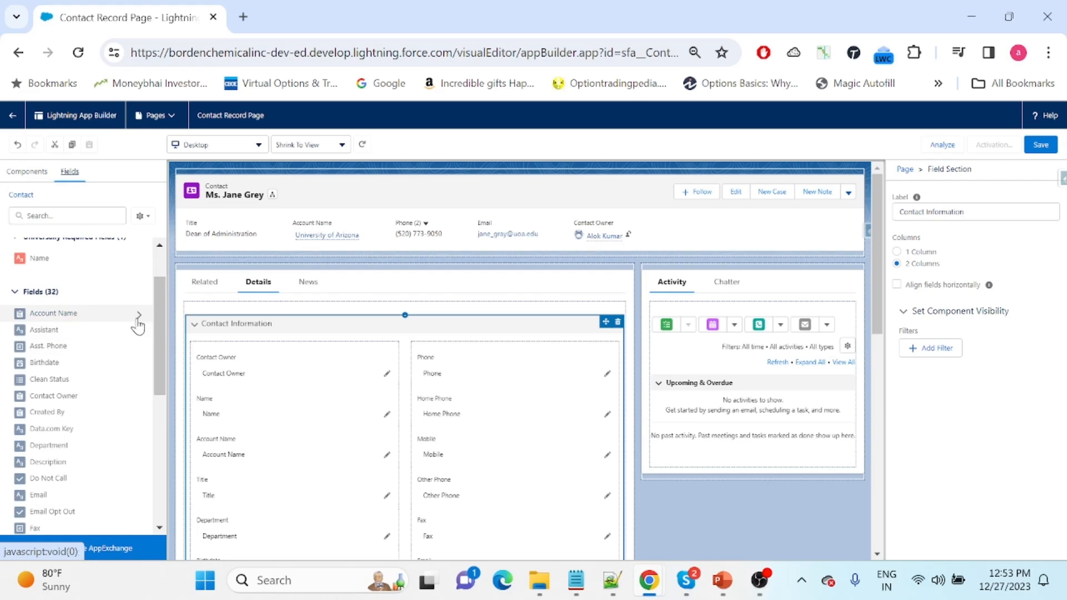
mouse_move(93, 319)
left_click(91, 316)
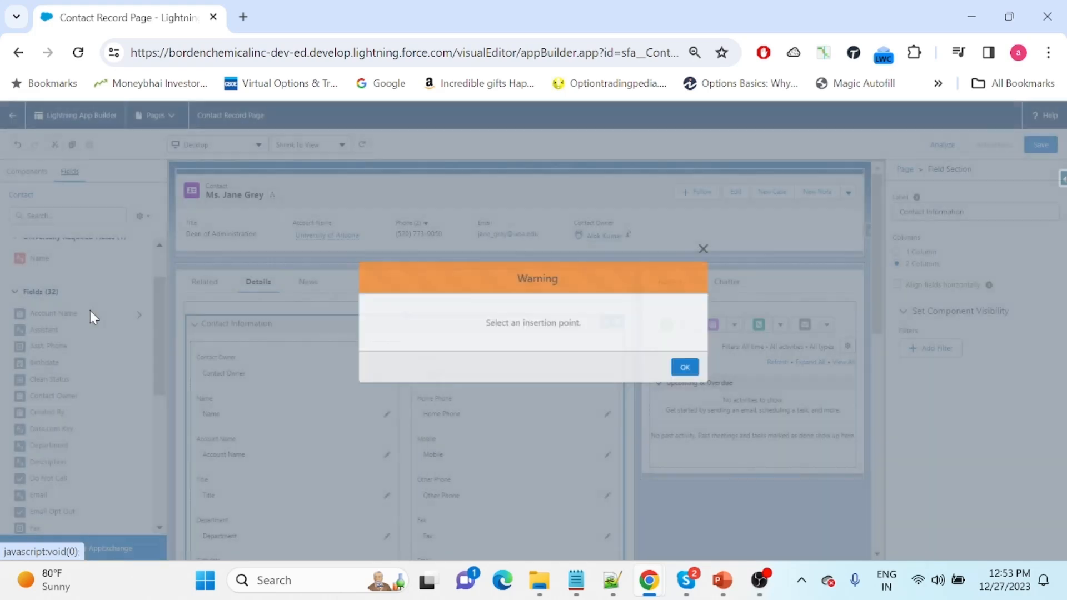
left_click(688, 371)
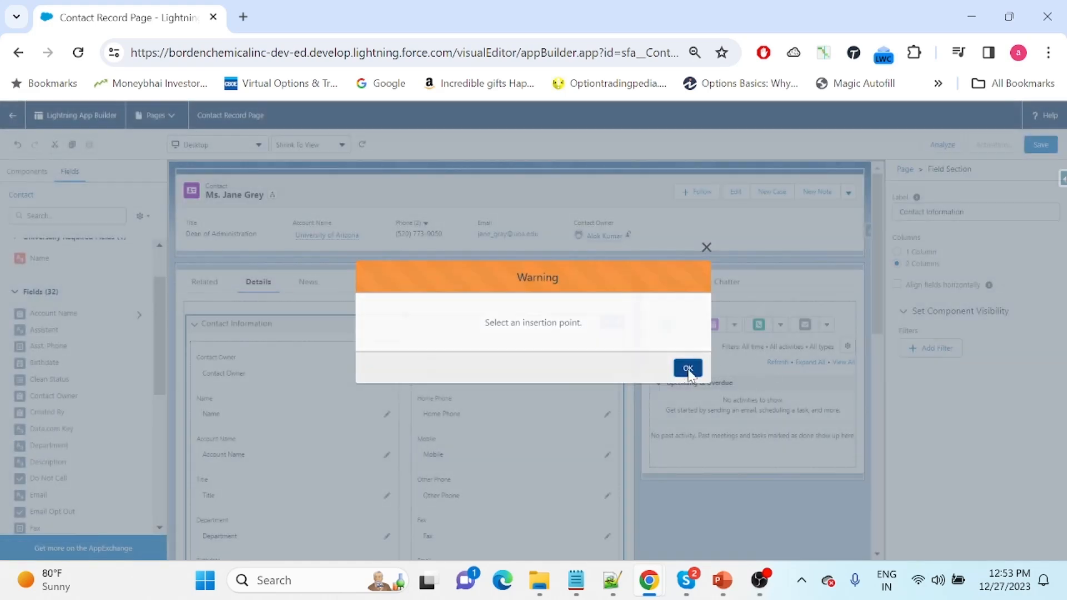
left_click(41, 314)
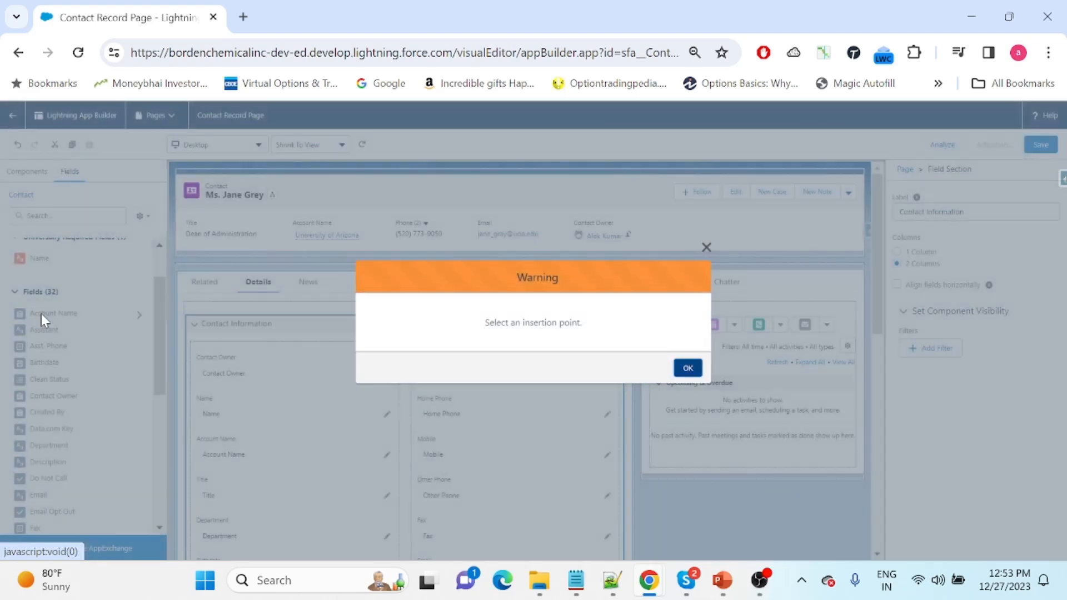
left_click(687, 368)
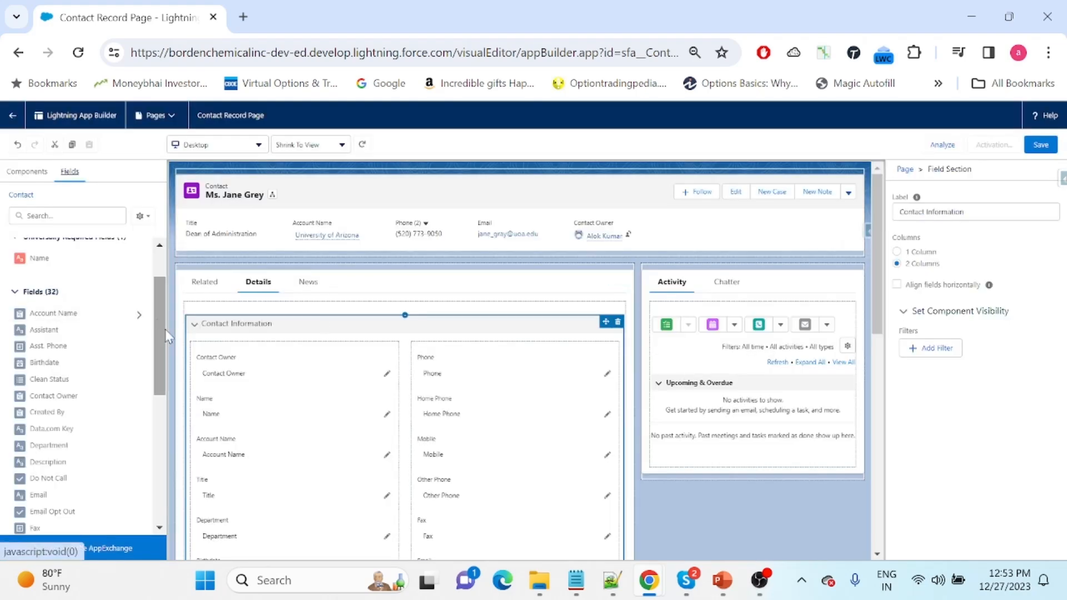
Step: Add the related account's Billing Address and Active fields, in that order, above Contact Owner in the Contact Information section
left_click(139, 315)
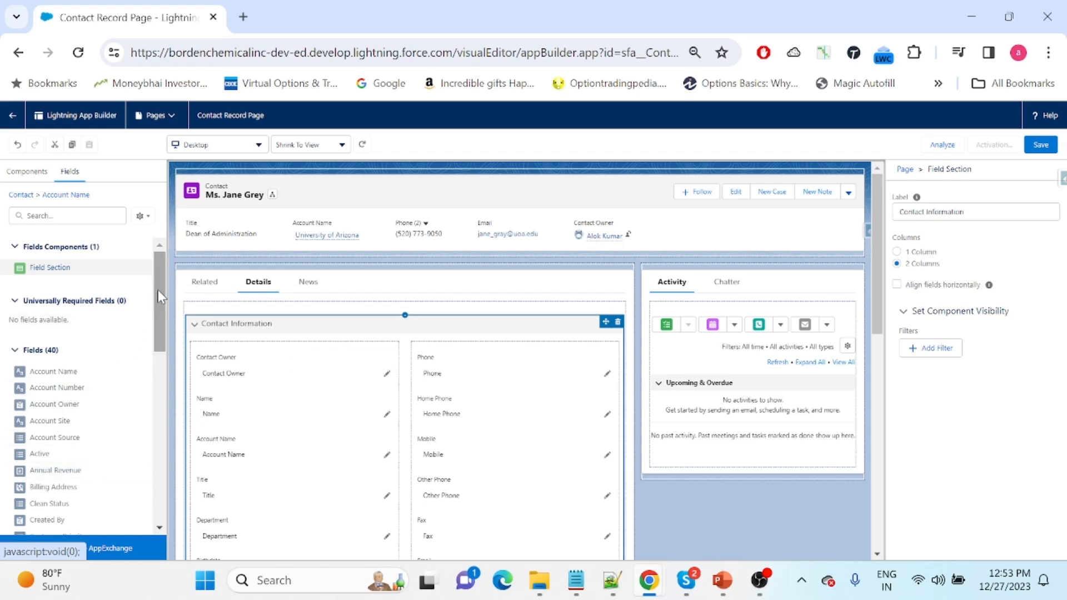
left_click_drag(157, 289, 154, 382)
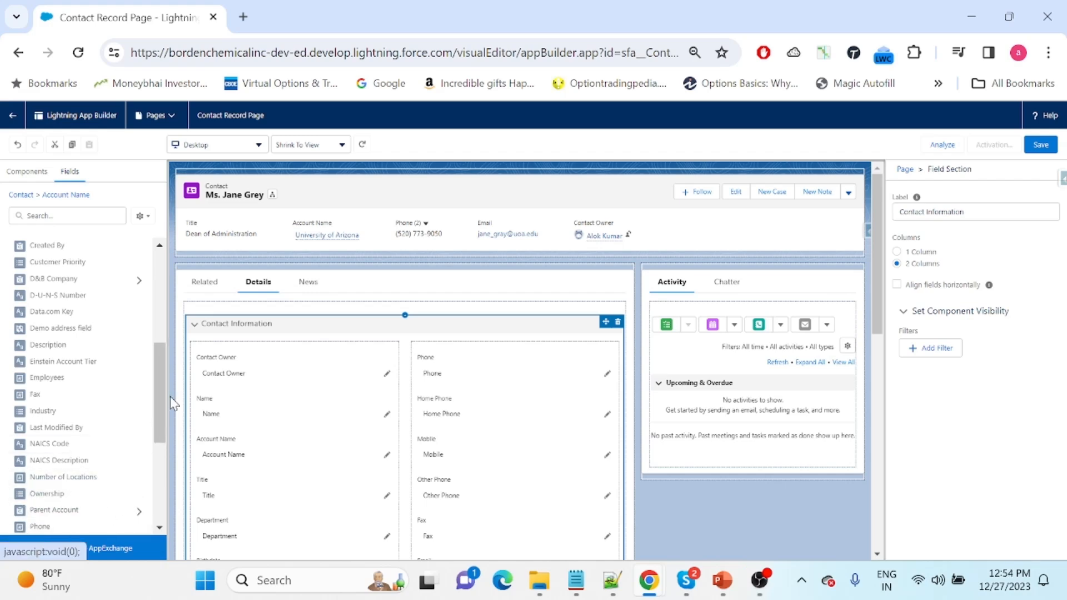
left_click_drag(158, 413, 157, 382)
left_click_drag(63, 302, 281, 353)
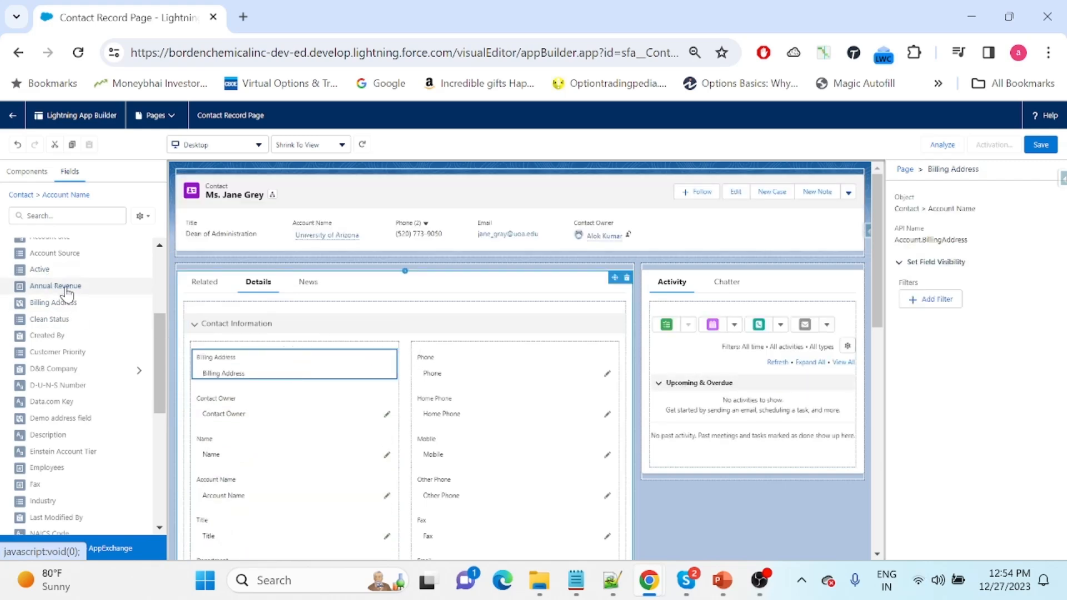
left_click_drag(31, 272, 230, 388)
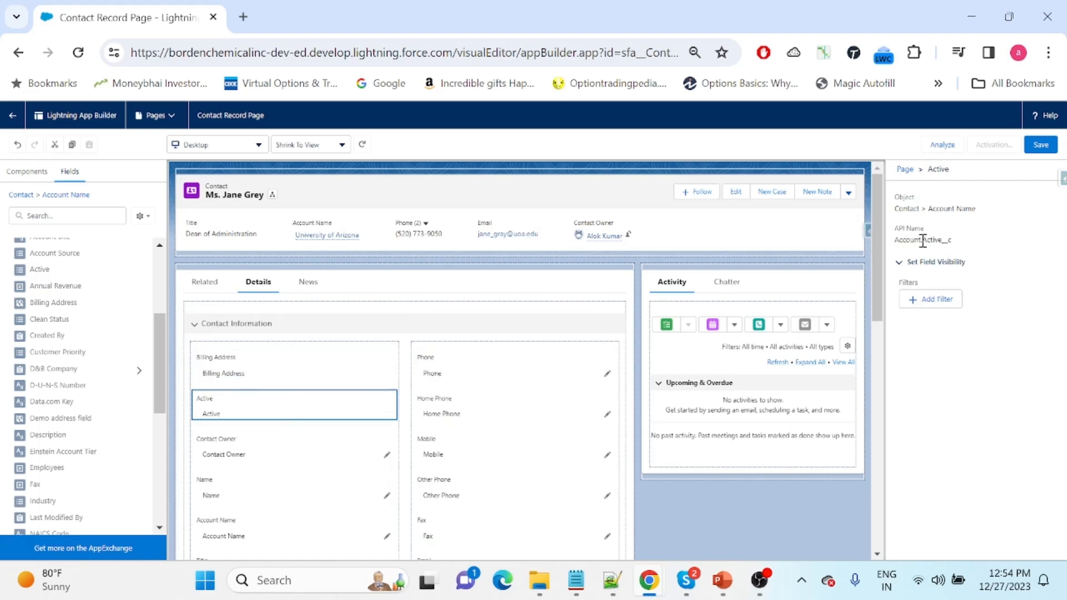
Step: Examine the related account's fields and its nested lookups, trying D&B Company and then Parent Account
left_click_drag(157, 366, 158, 318)
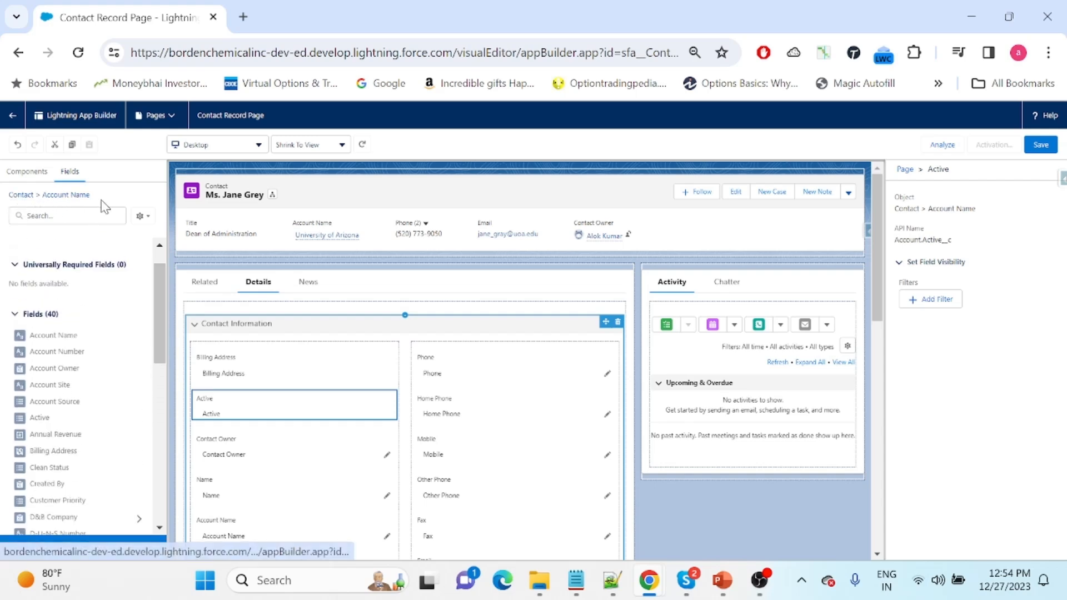
left_click_drag(158, 298, 155, 367)
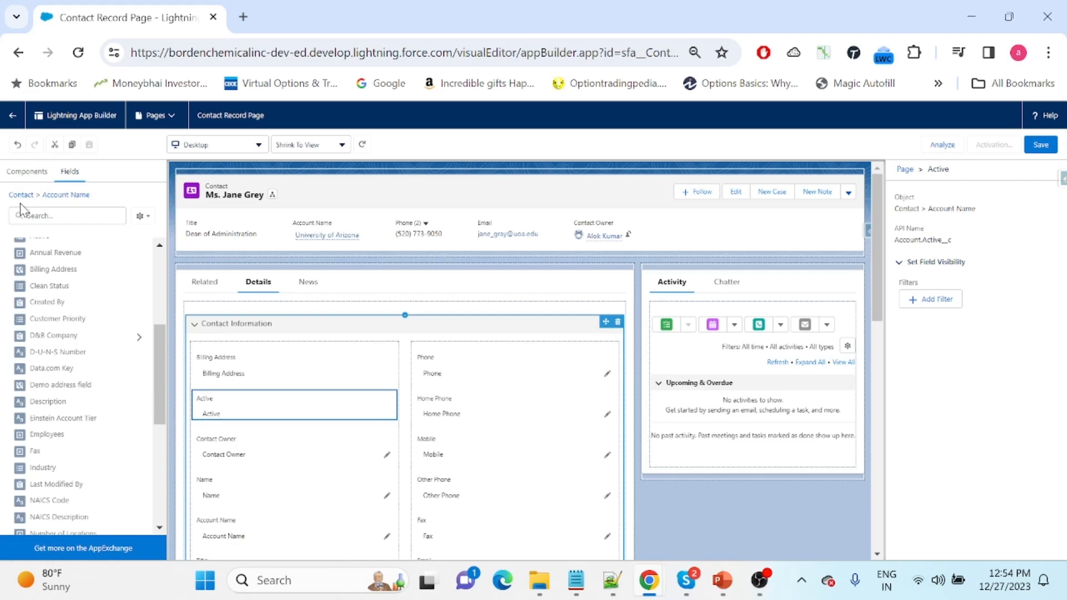
left_click(139, 340)
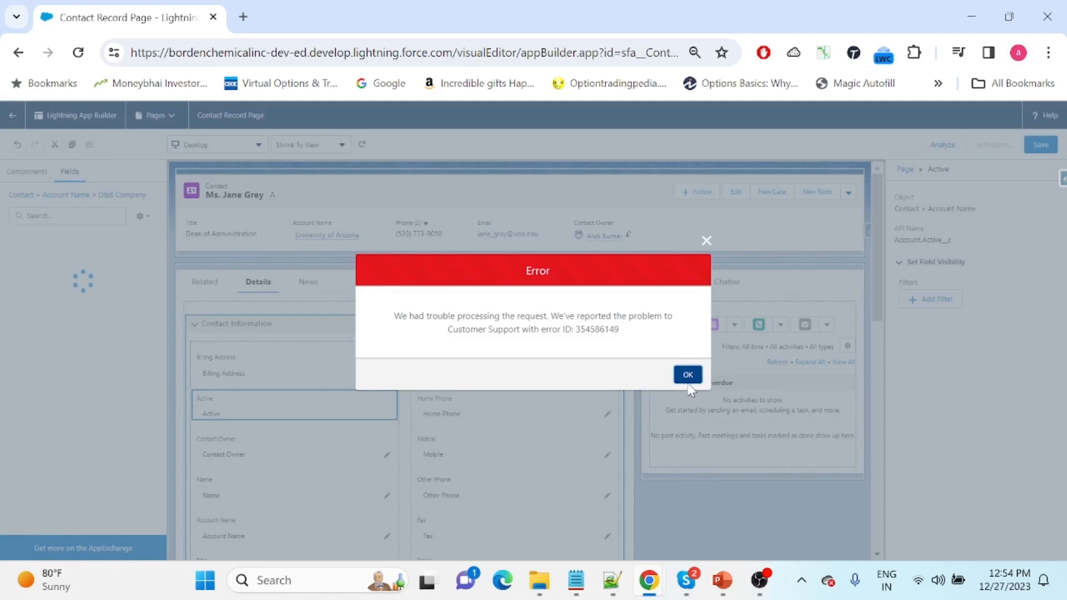
left_click(688, 375)
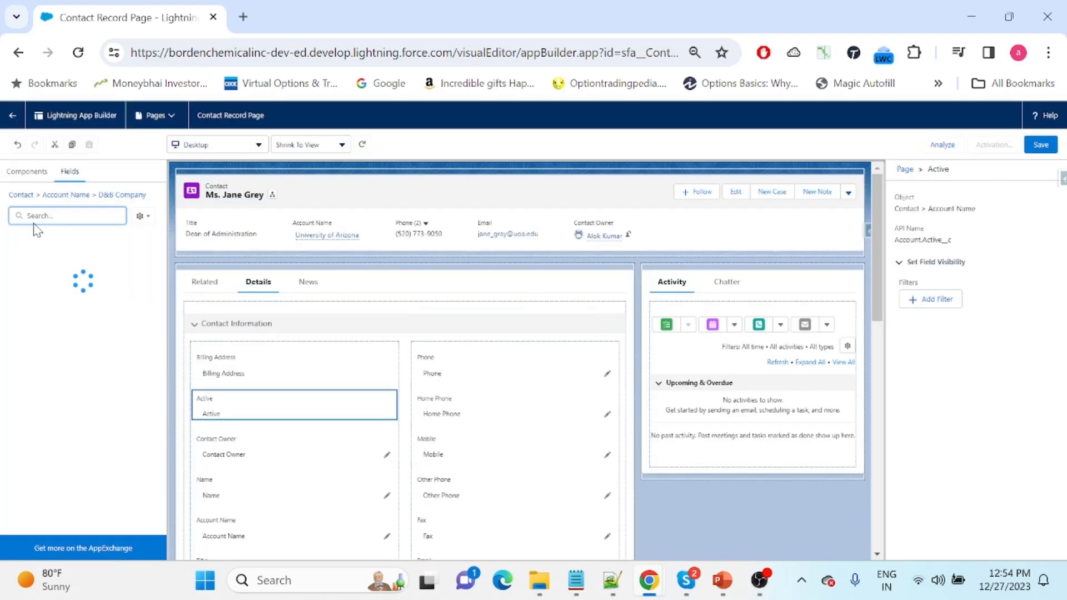
left_click(75, 195)
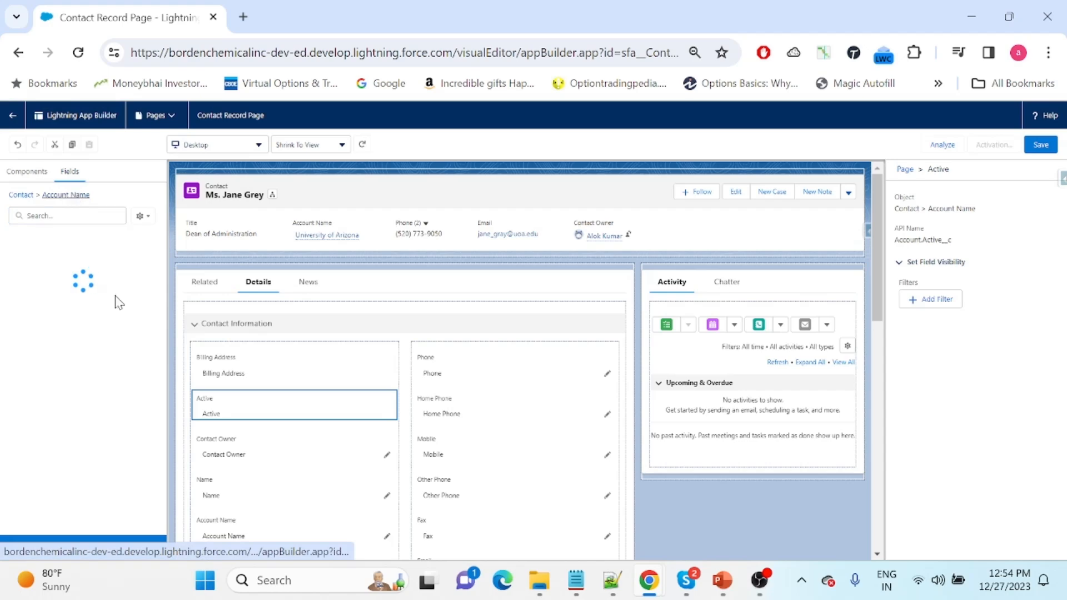
left_click_drag(159, 282, 162, 419)
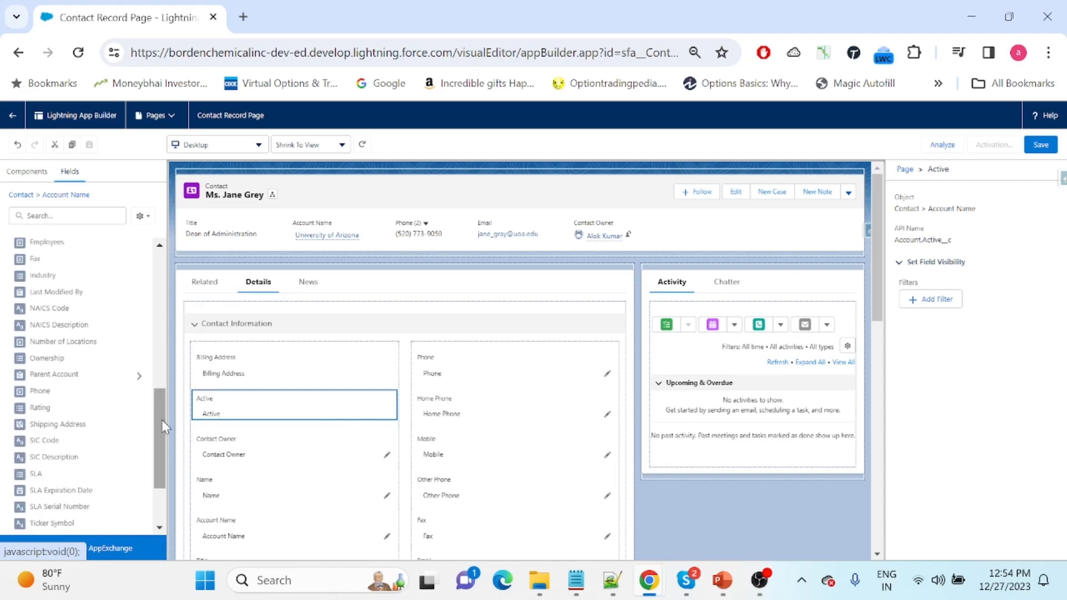
left_click(140, 378)
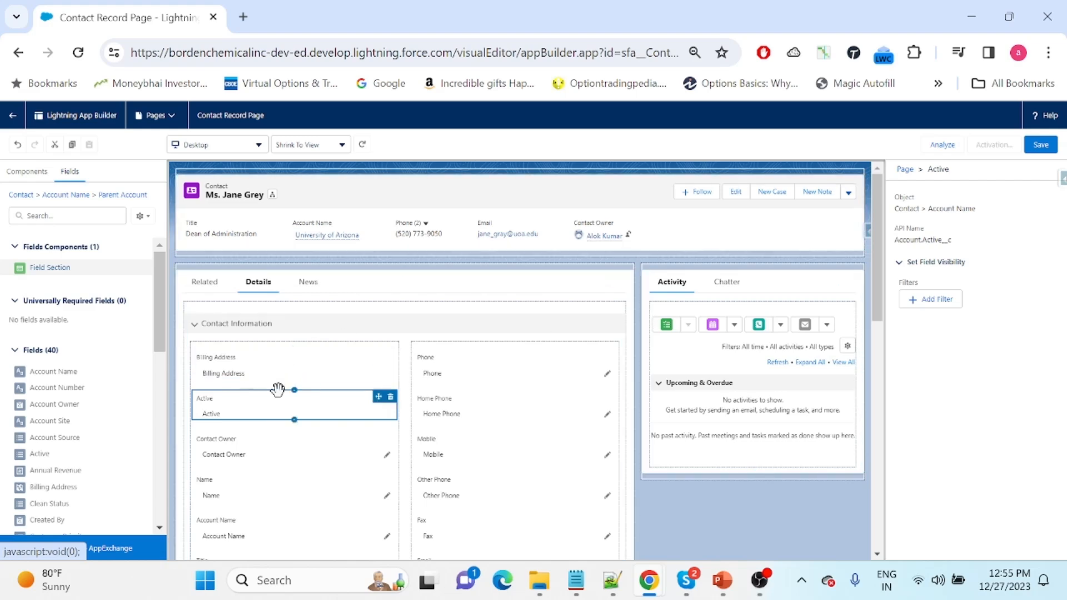
Step: Save the Contact Record Page and activate it as the org default for desktop and phone
left_click(1041, 146)
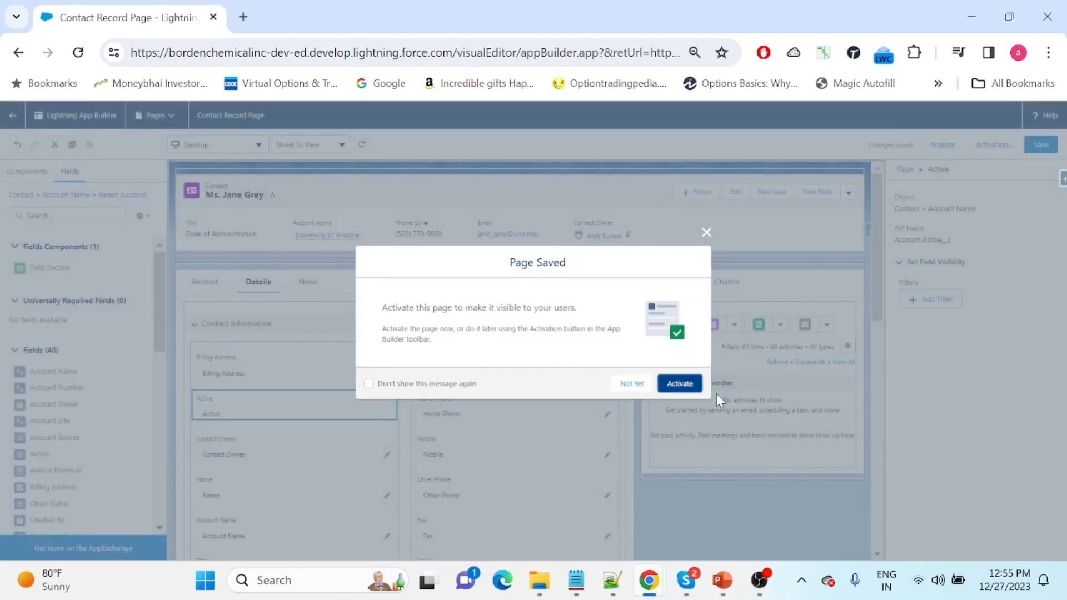
left_click(682, 384)
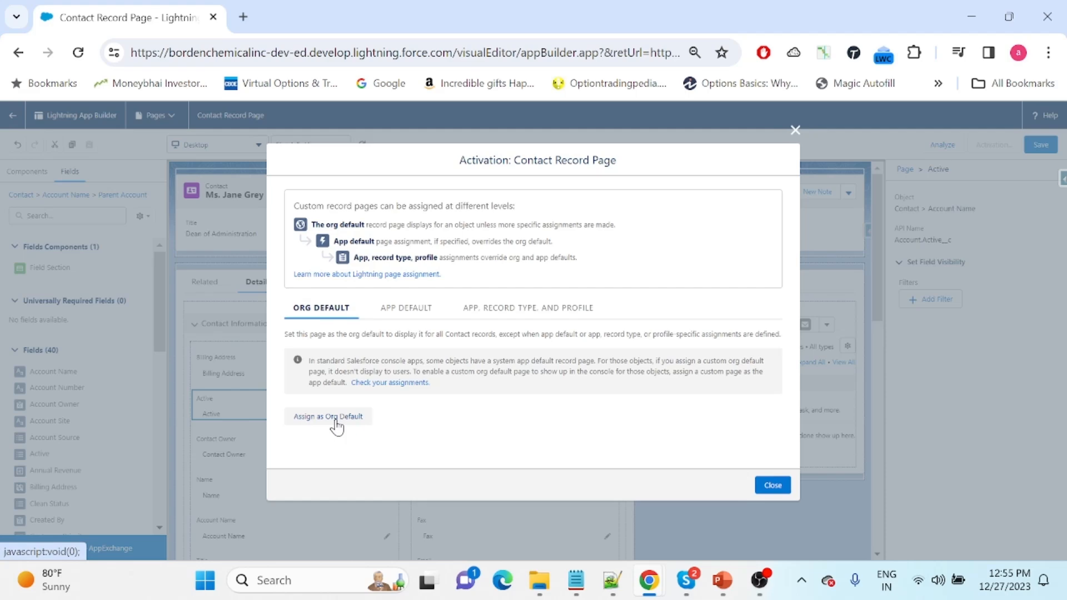
left_click(316, 425)
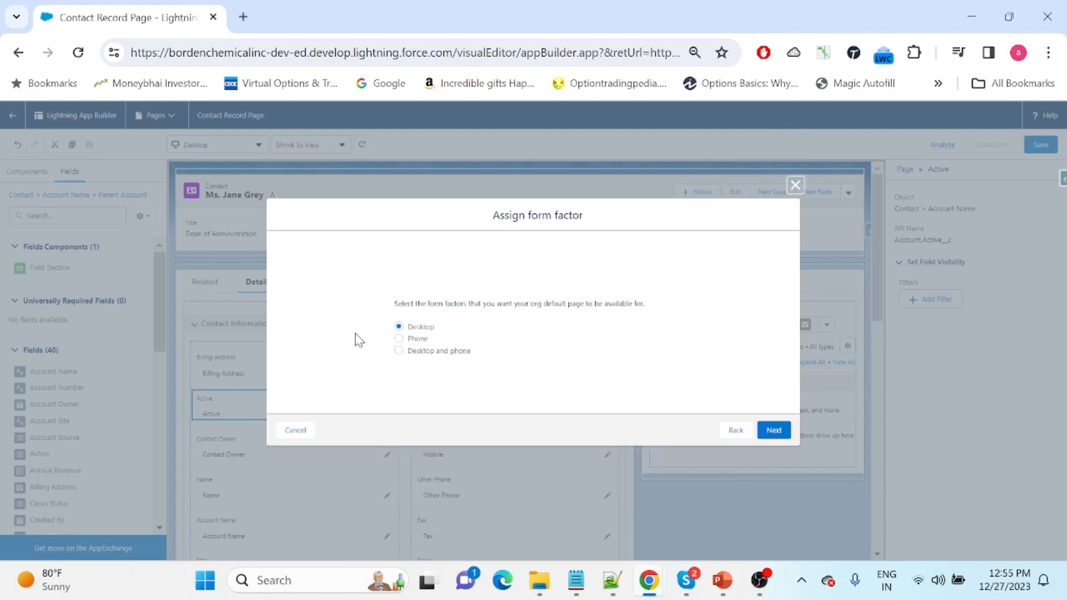
left_click(465, 351)
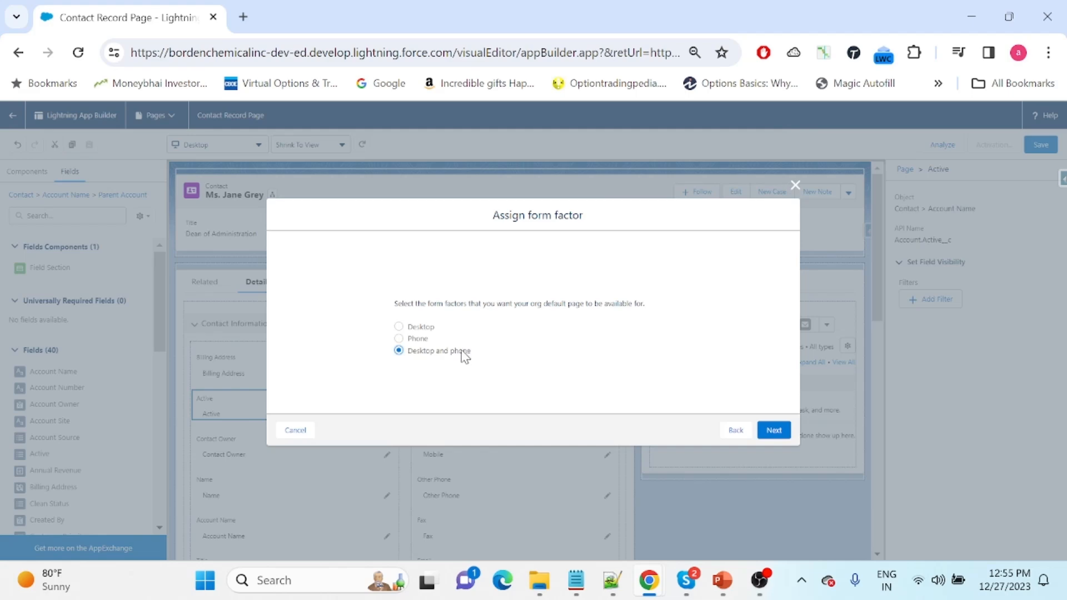
left_click(776, 434)
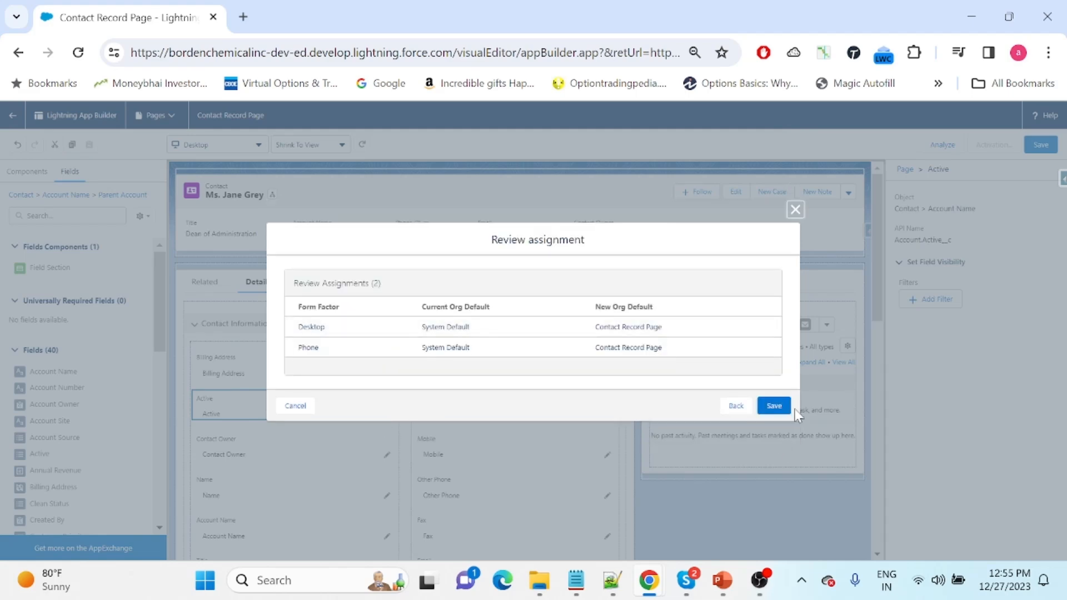
left_click(774, 406)
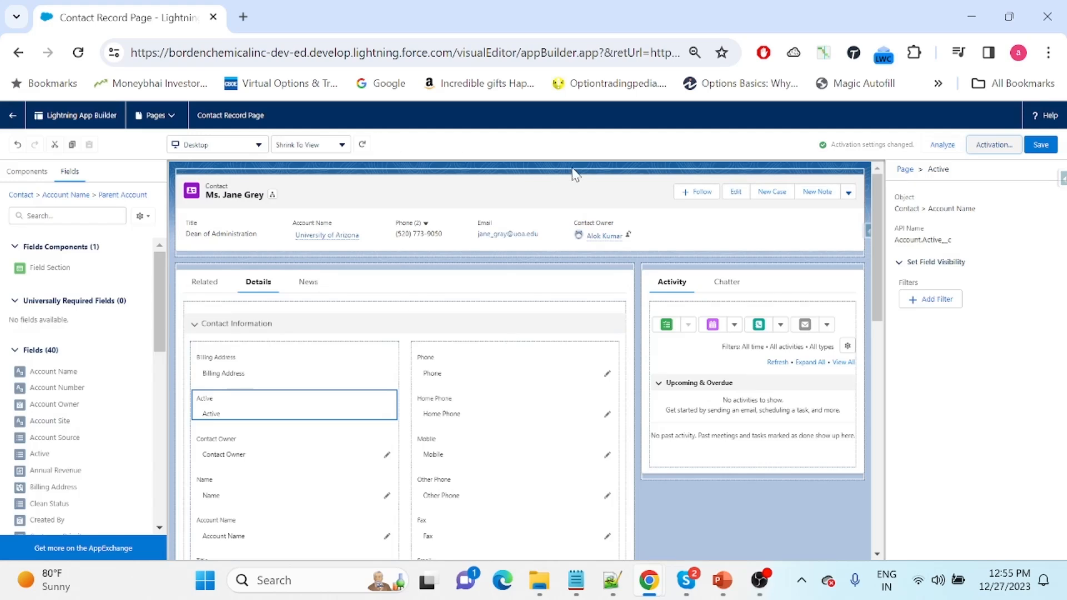
Step: Return to the contact record and check the added account fields in its details
left_click(12, 117)
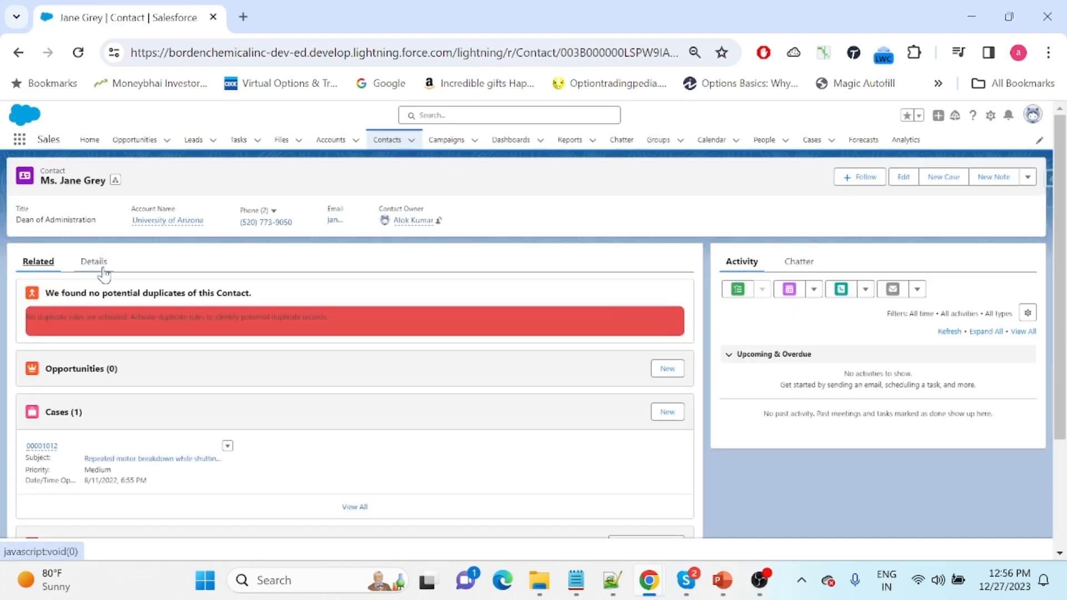
left_click(94, 262)
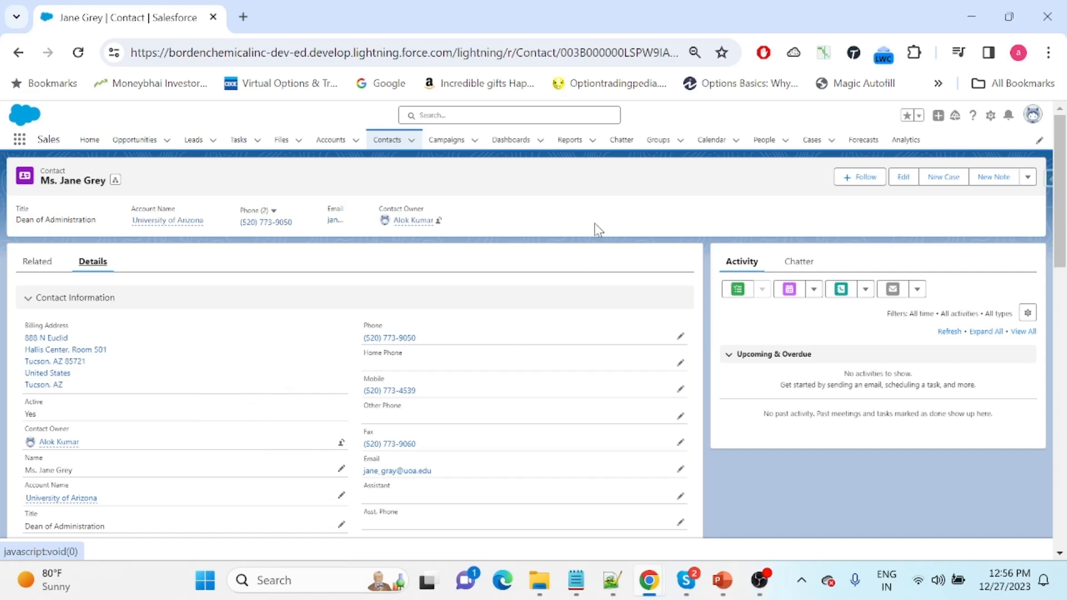
Step: Add a device visibility filter of Form Factor Equal Desktop to the Billing Address field on the Contact Record Page and save the page
left_click(990, 116)
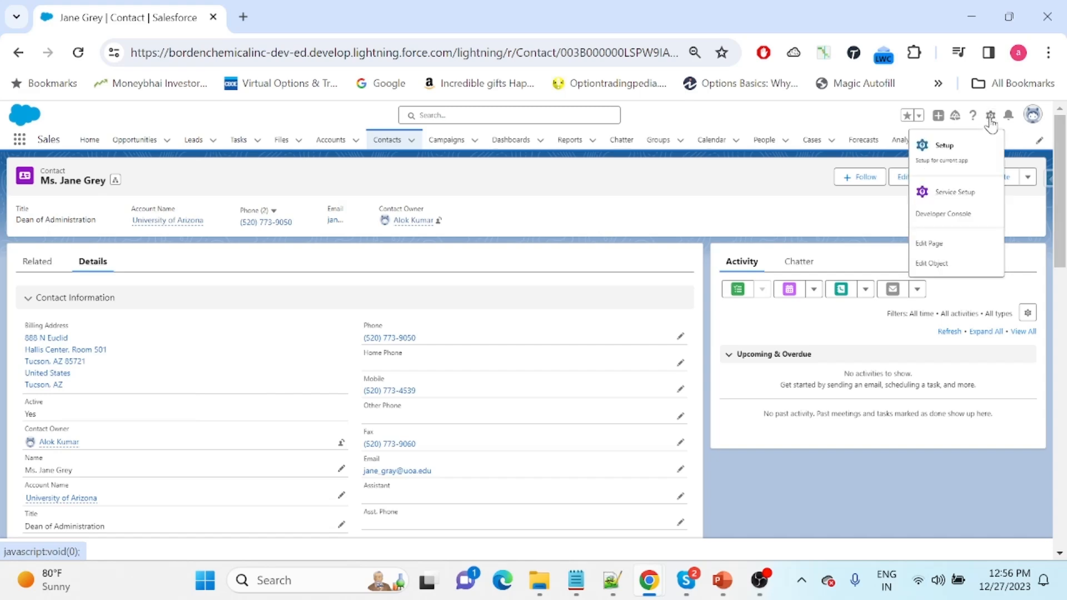
left_click(950, 246)
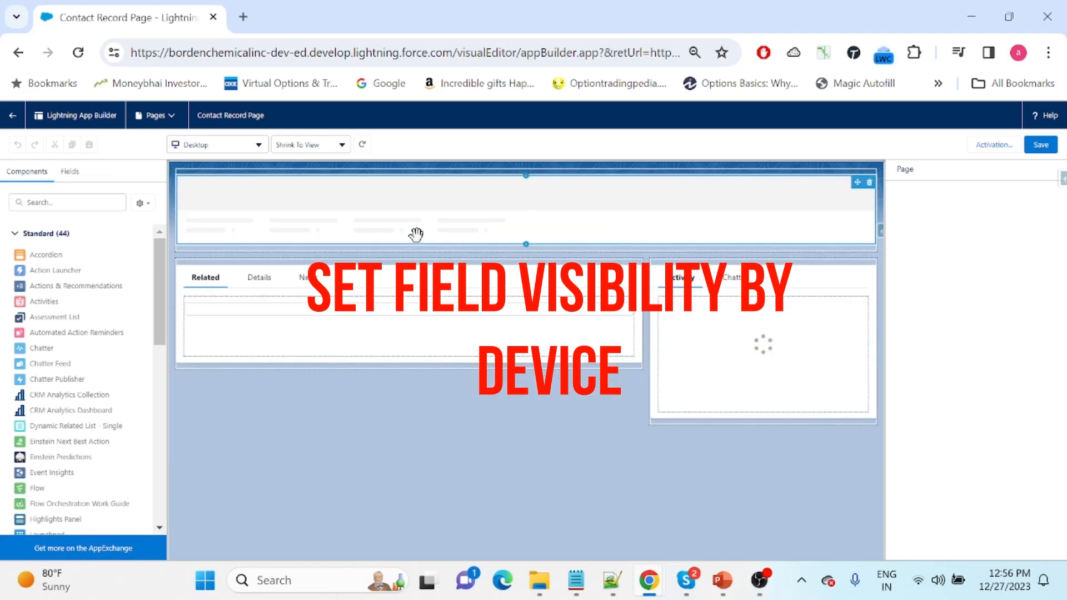
left_click(260, 291)
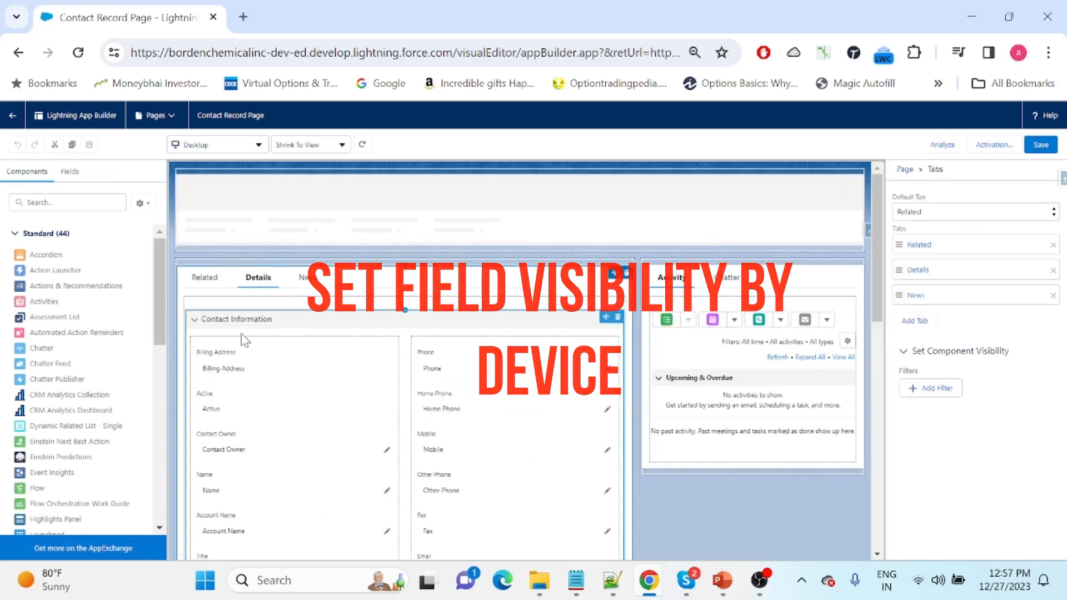
left_click(223, 360)
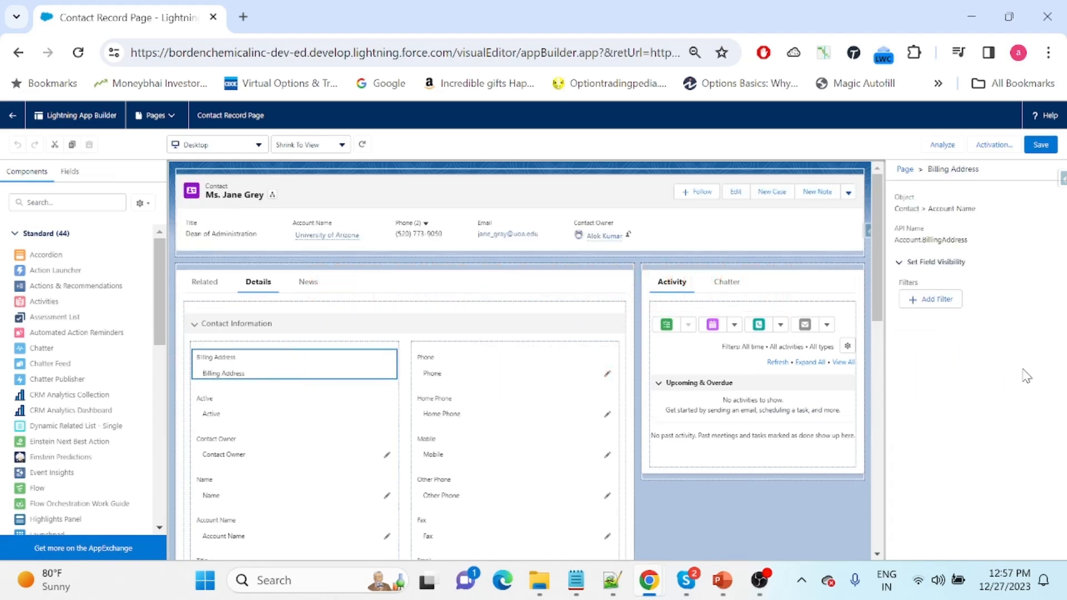
left_click(939, 299)
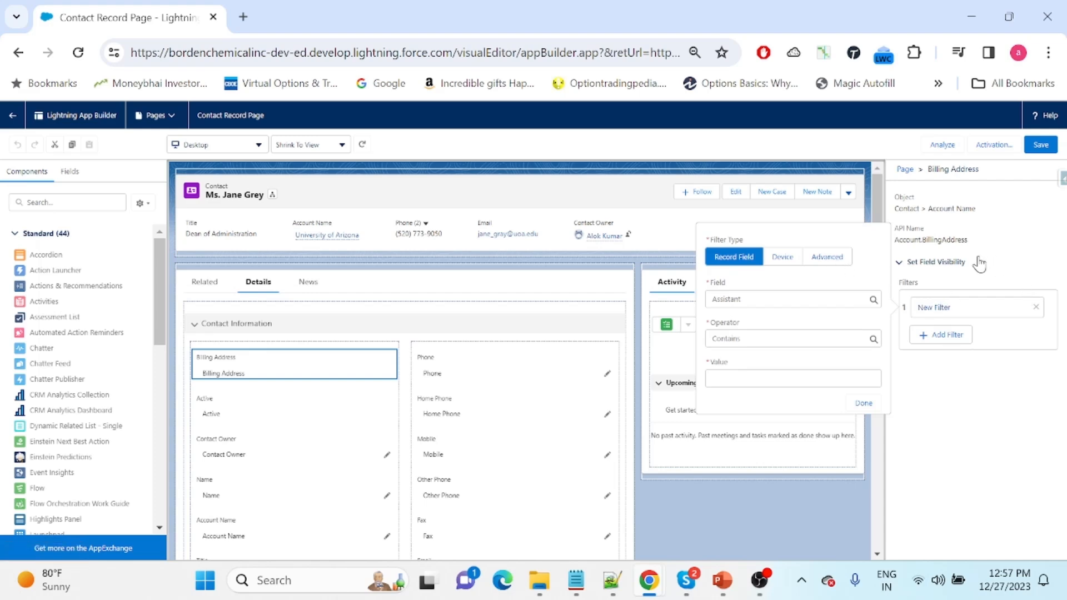
left_click(783, 258)
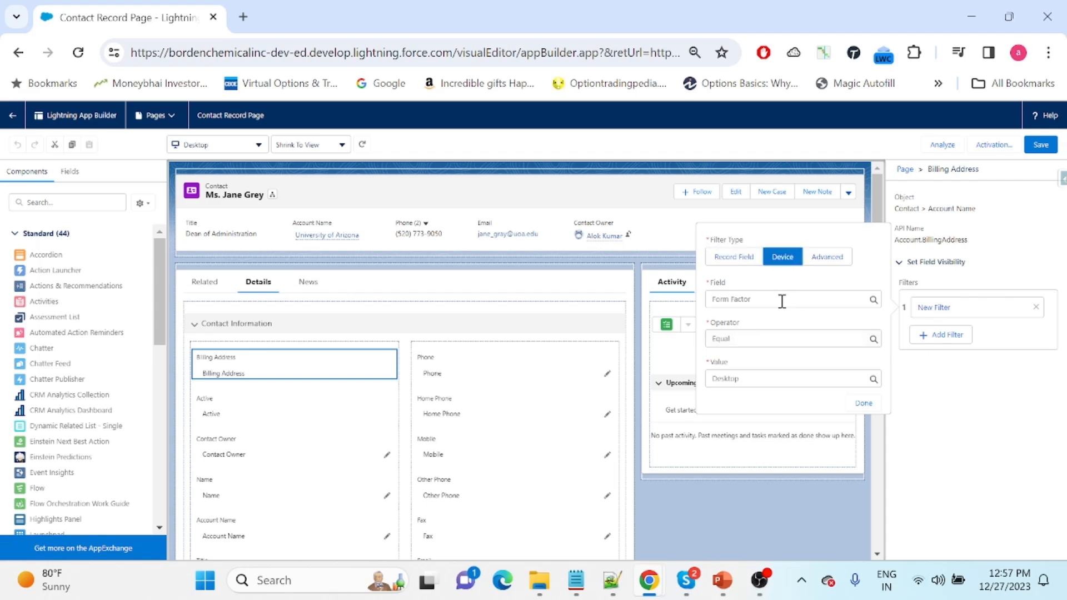
left_click(756, 373)
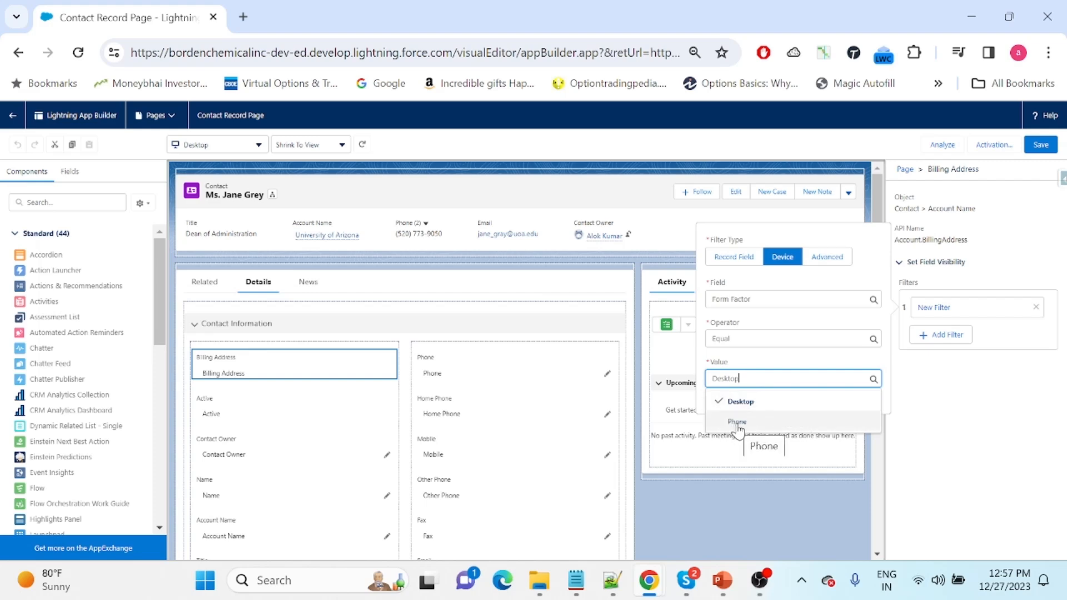
left_click(774, 407)
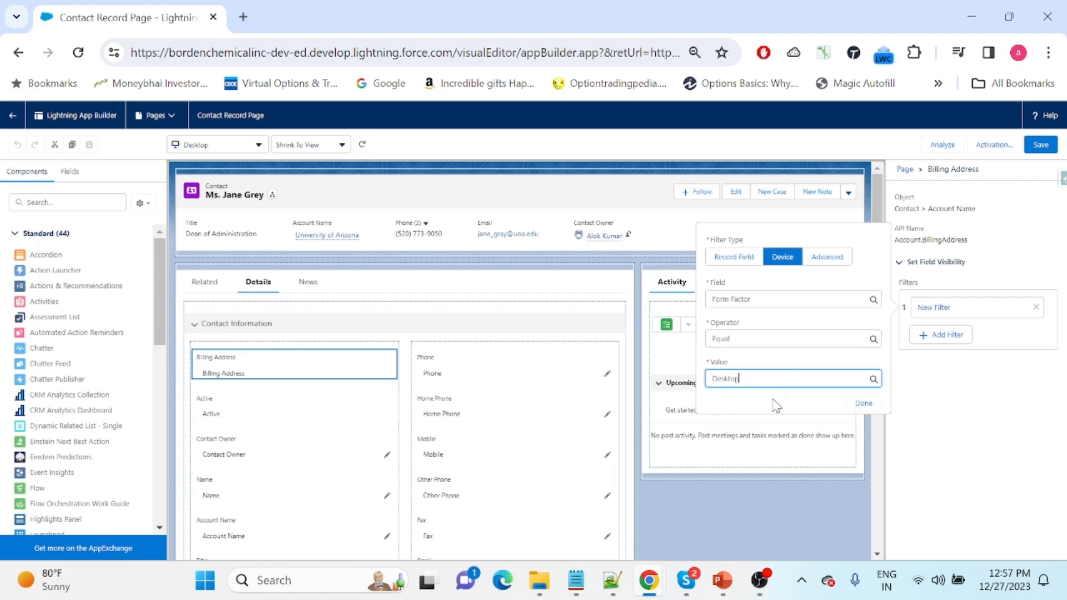
left_click(864, 404)
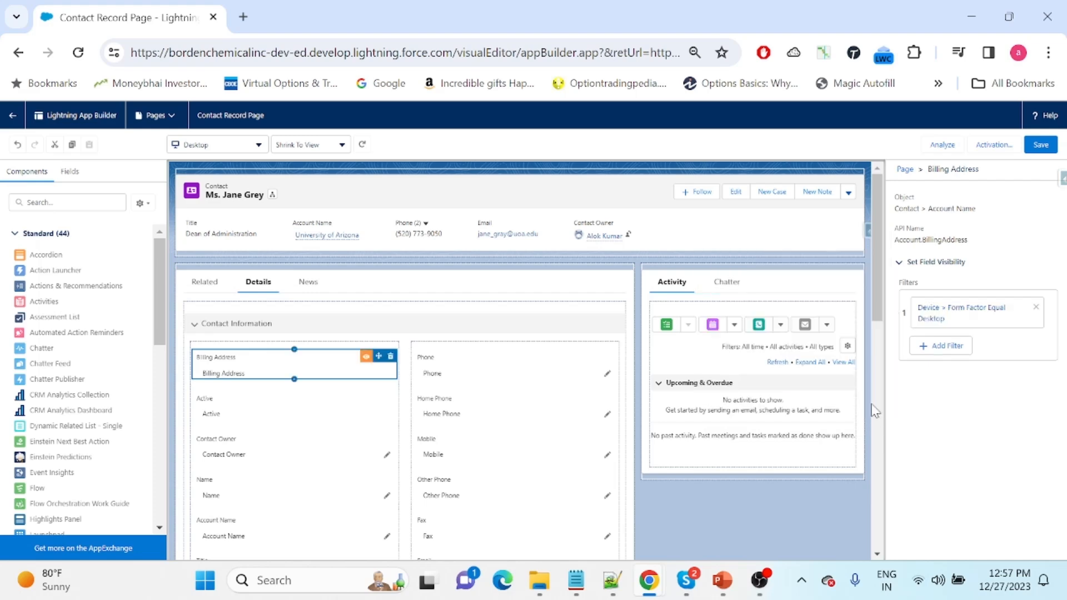
left_click(1039, 145)
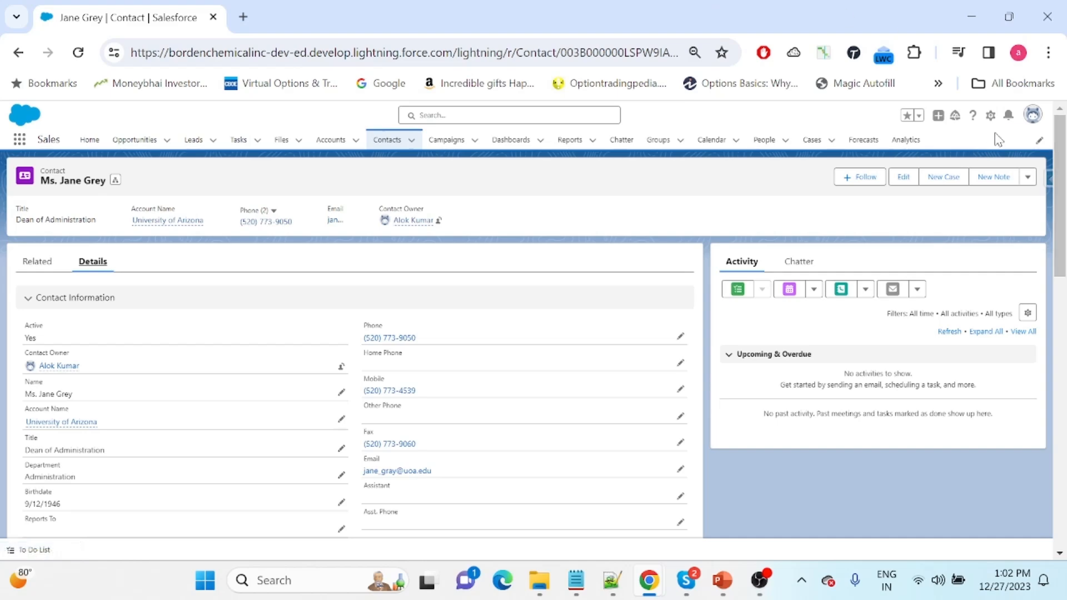
Step: Check the Billing Address visibility filter in the page's desktop view and compare it with the fields in the contact record's details
left_click(990, 116)
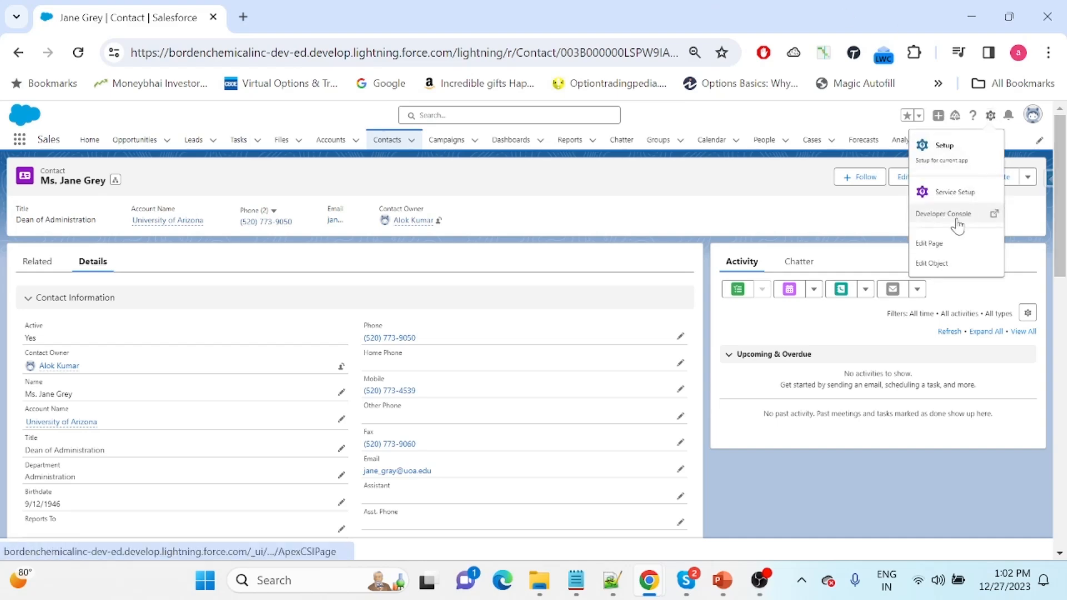
left_click(942, 247)
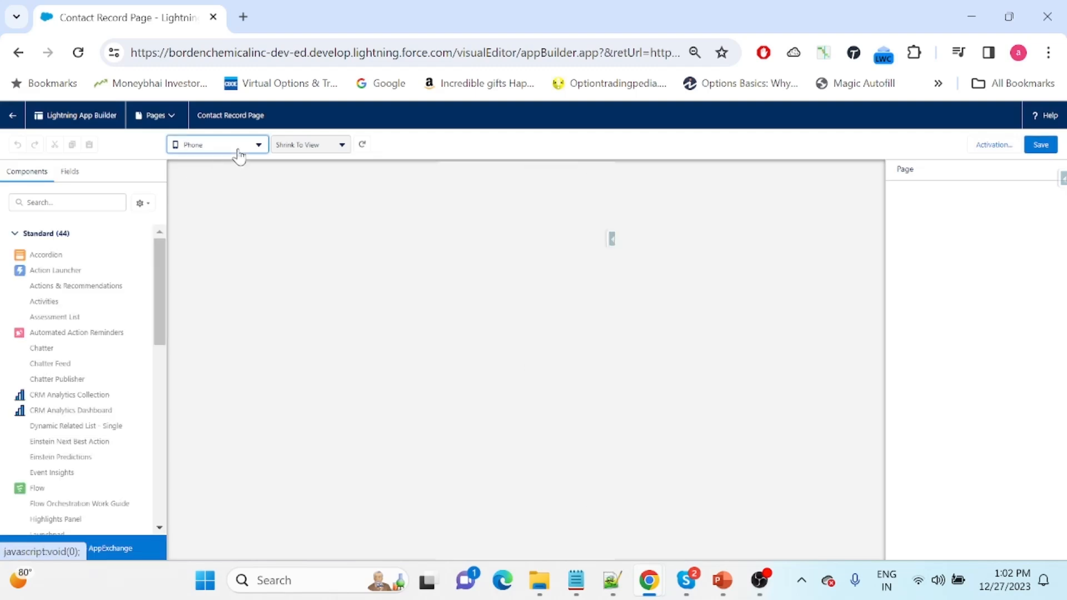
left_click(245, 146)
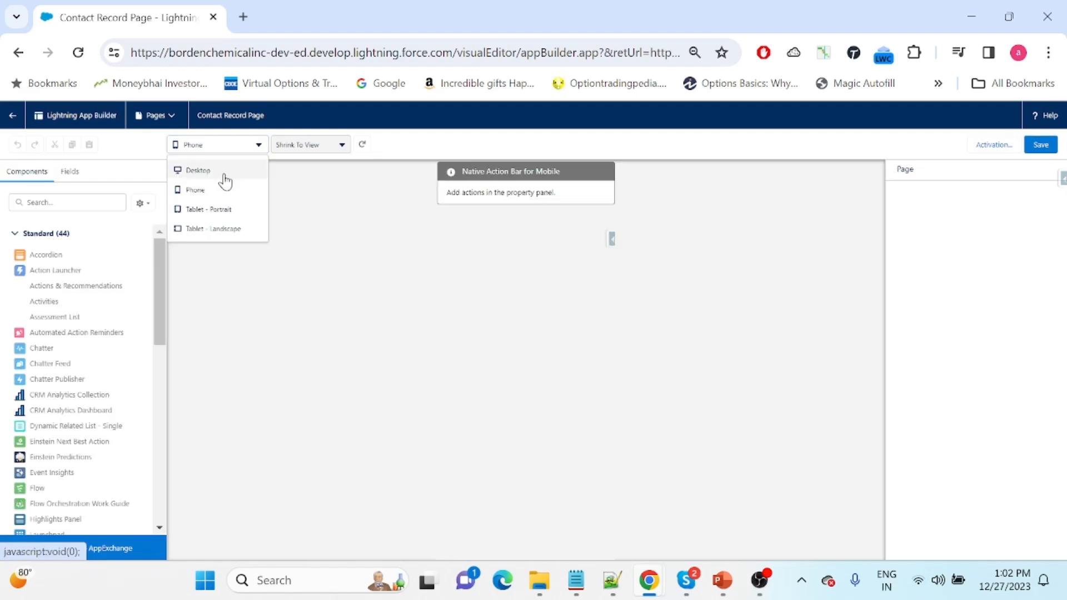
left_click(221, 171)
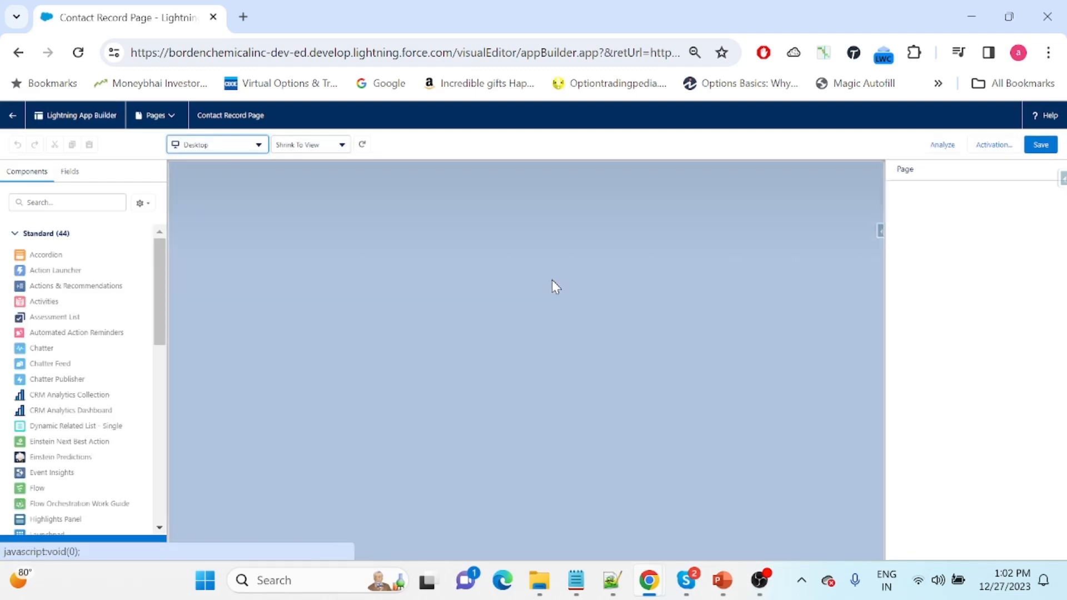
left_click(261, 282)
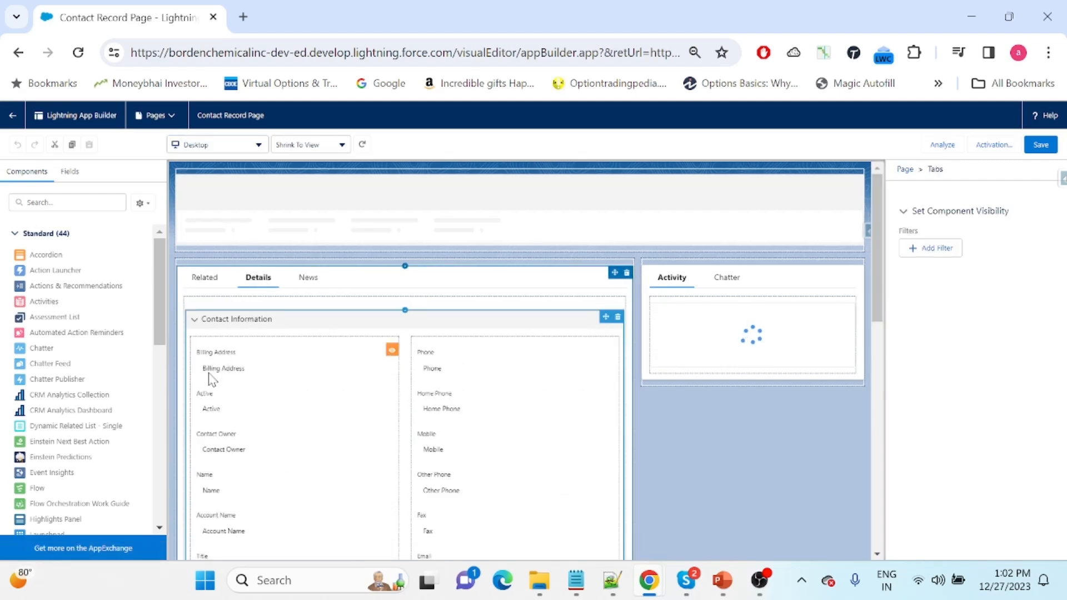
left_click(210, 380)
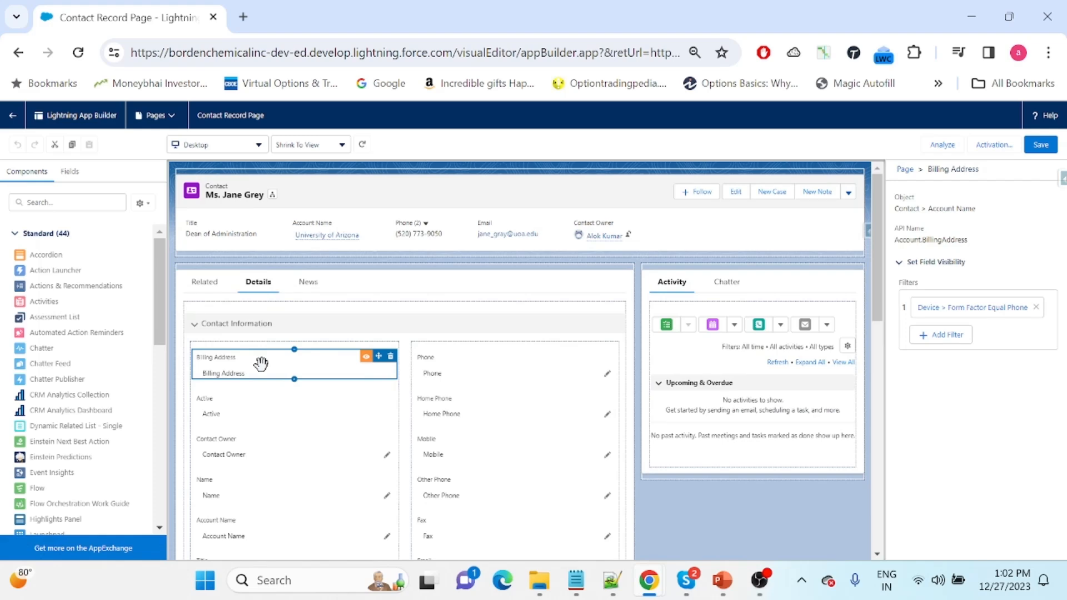
left_click(14, 120)
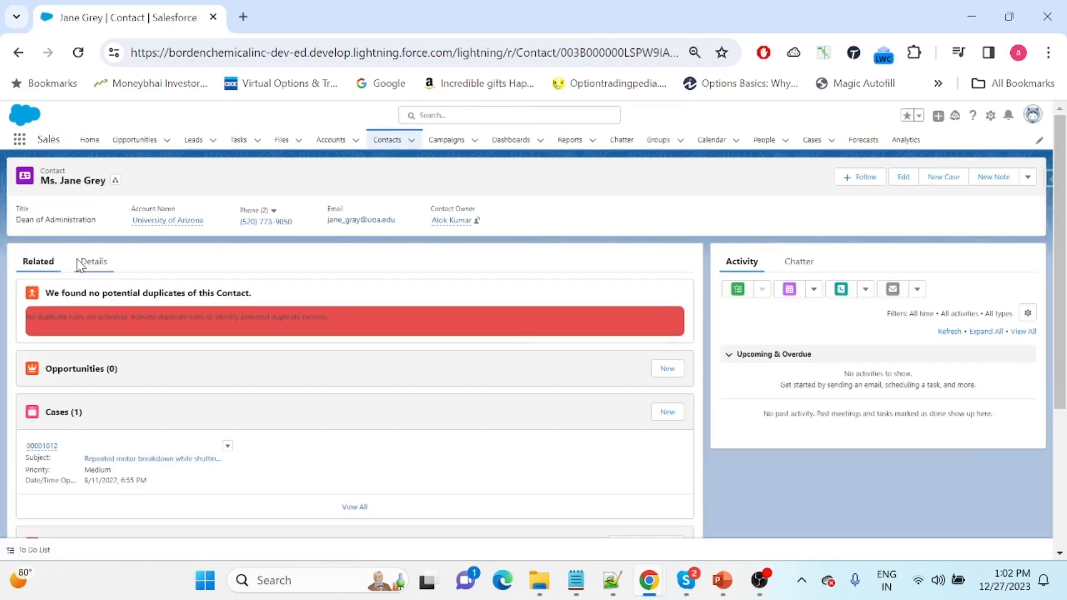
left_click(84, 263)
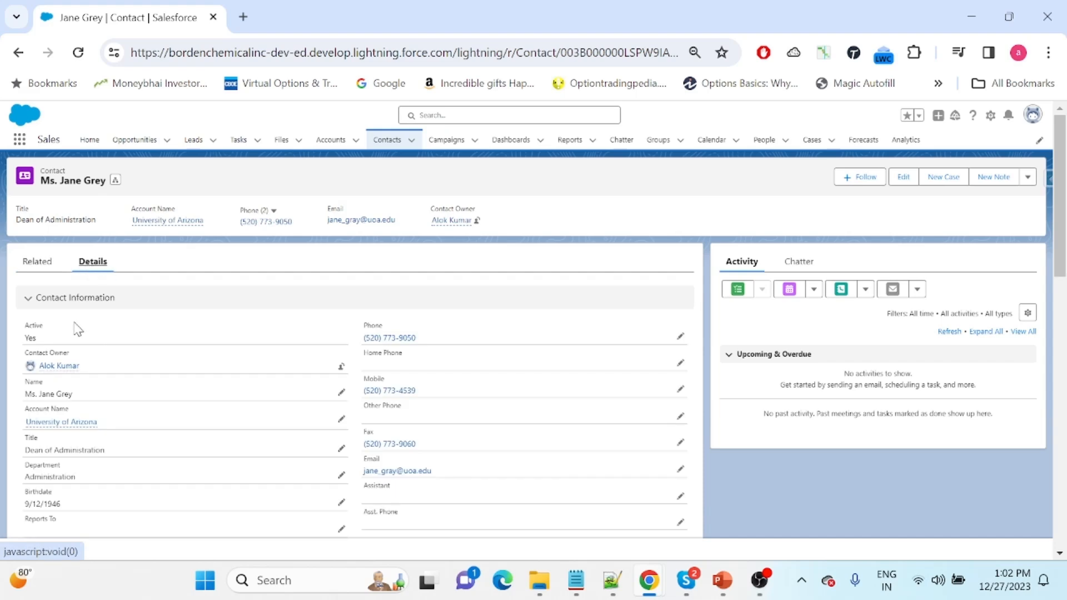
Step: Add a Dynamic Related List - Single component above the Related and Details tabs of the Contact Record Page, showing the Cases related list
left_click(991, 117)
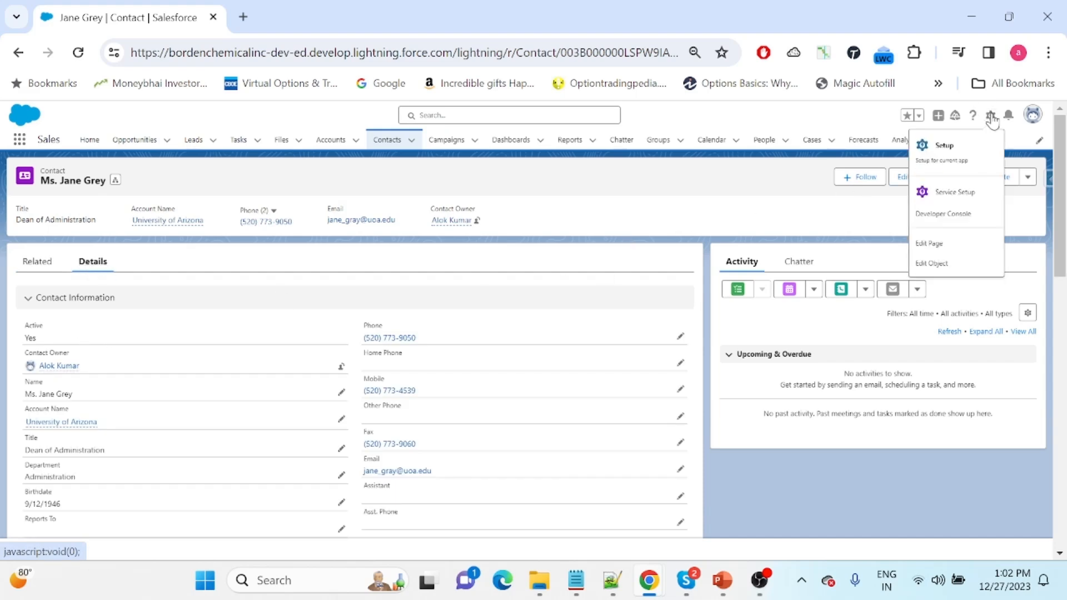
left_click(921, 246)
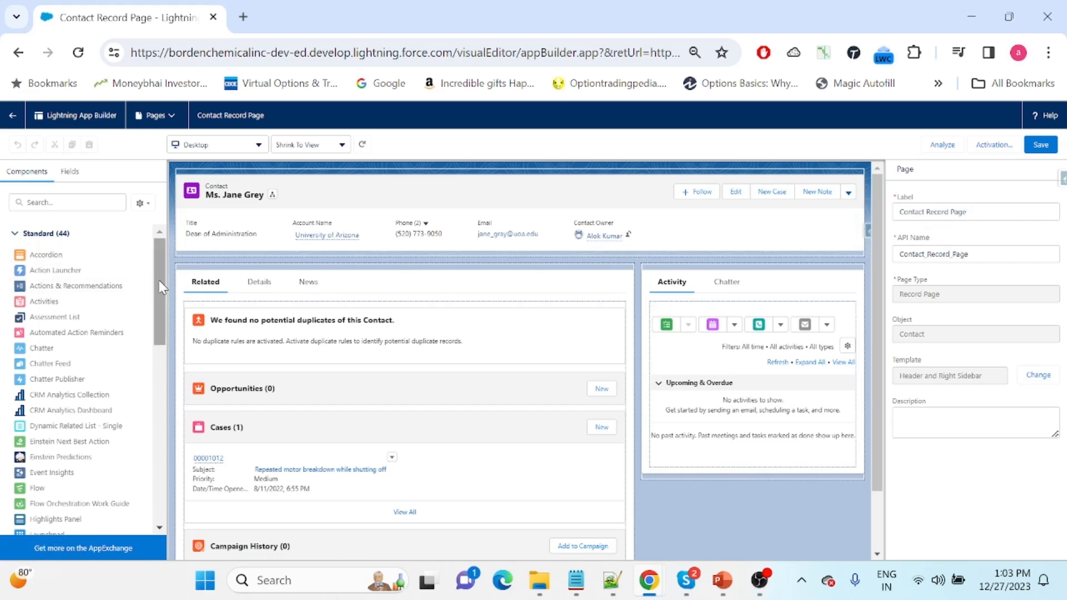
left_click(89, 206)
type("relate")
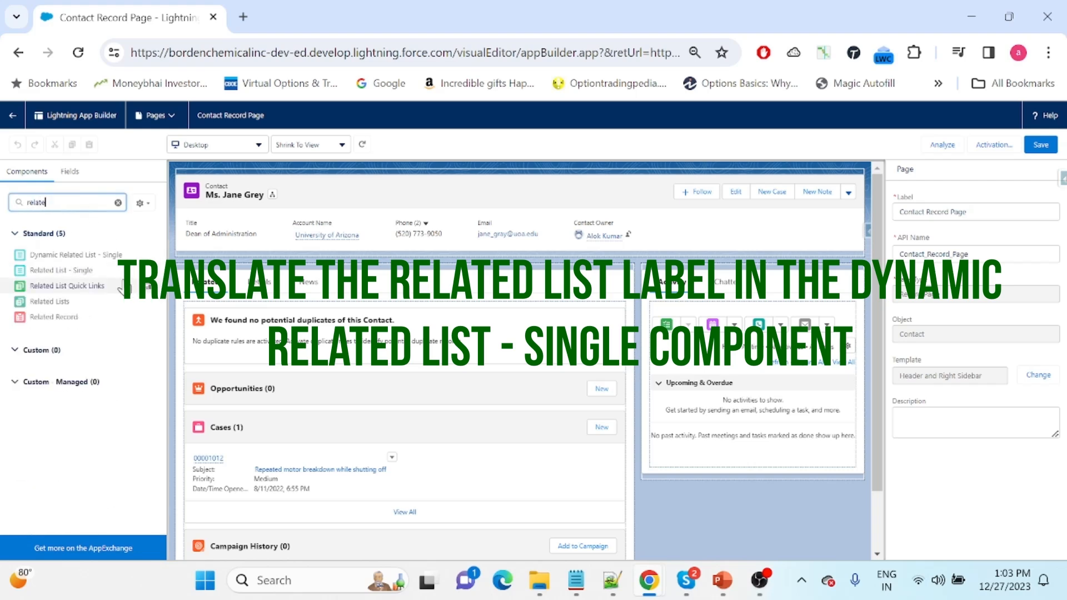
left_click(85, 255)
left_click_drag(86, 258, 424, 284)
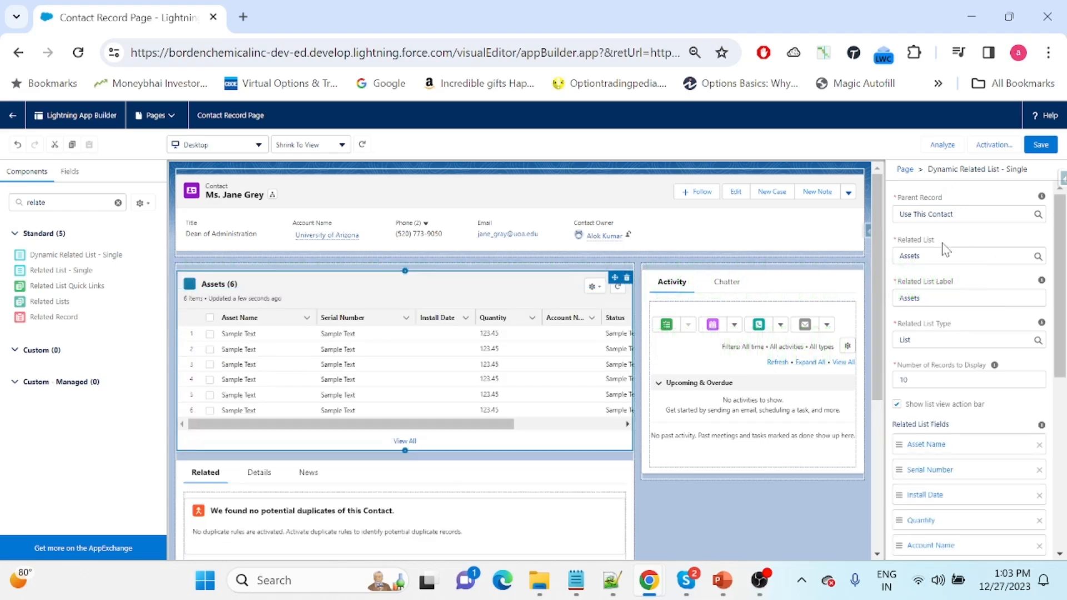
left_click(933, 258)
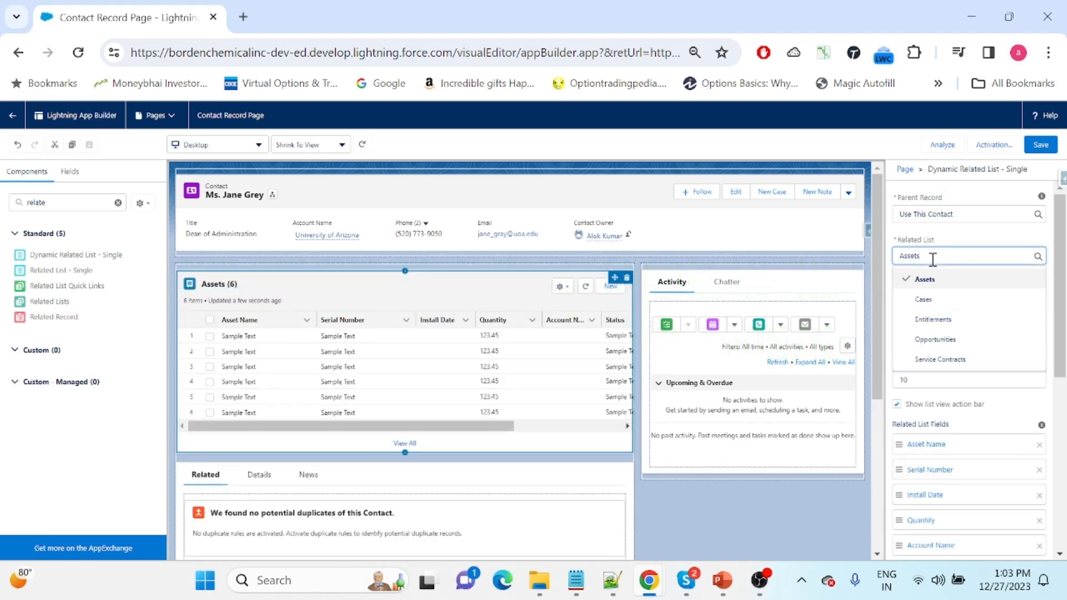
left_click(928, 300)
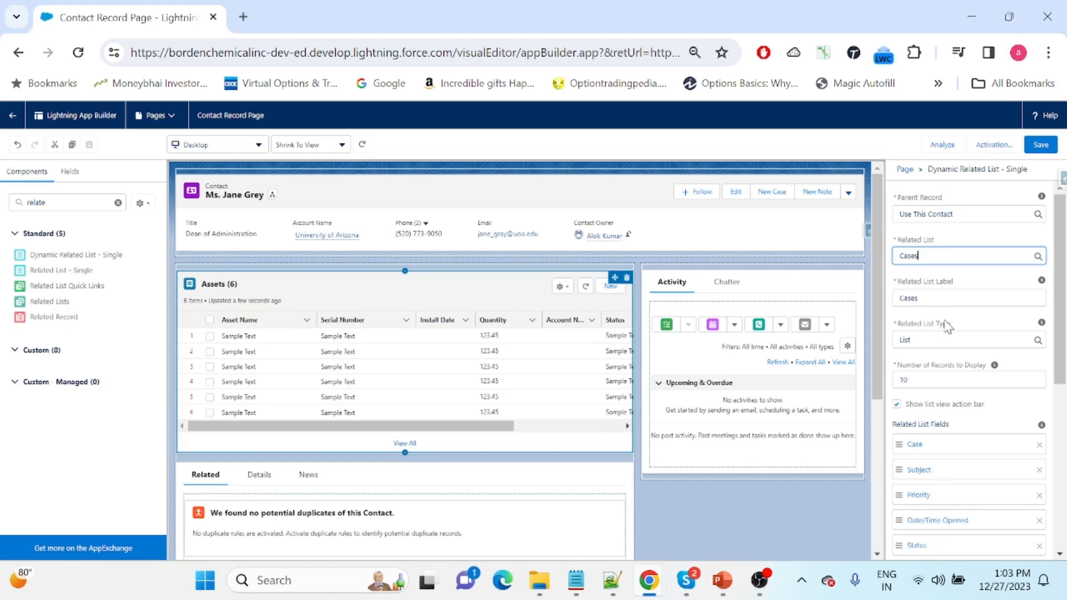
Step: Clear the related list label of the Cases component and duplicate the page's browser tab
left_click_drag(925, 297, 895, 303)
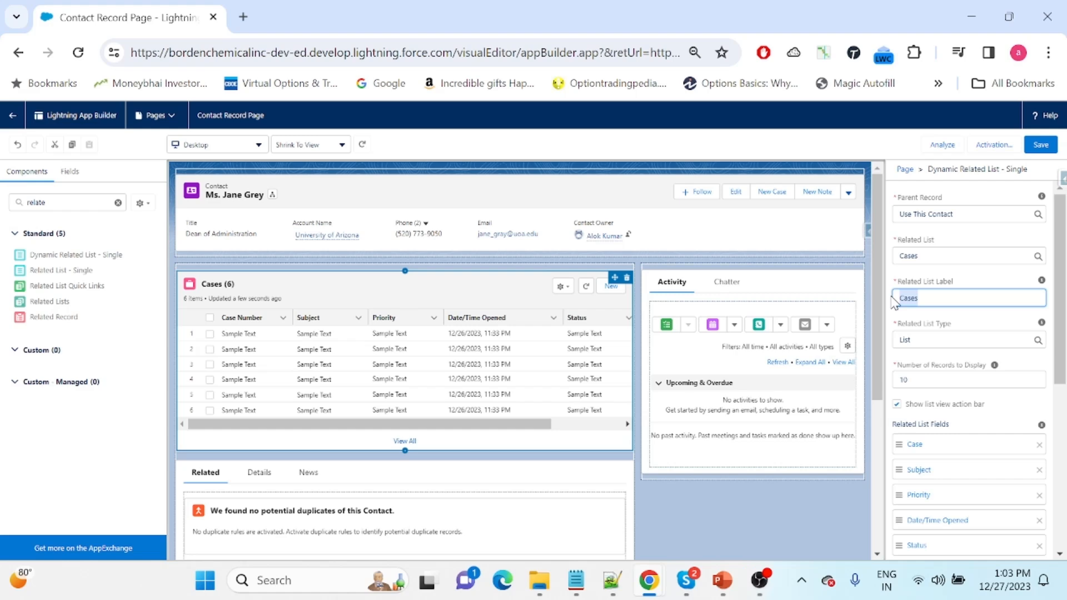
key("BackSpace")
type("C")
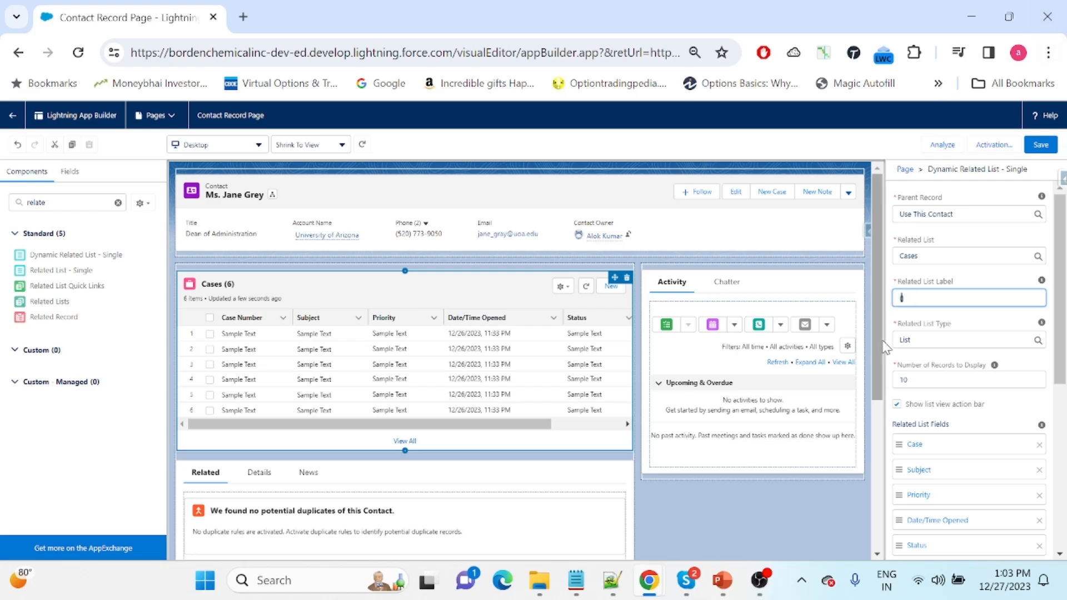
right_click(105, 15)
left_click(188, 169)
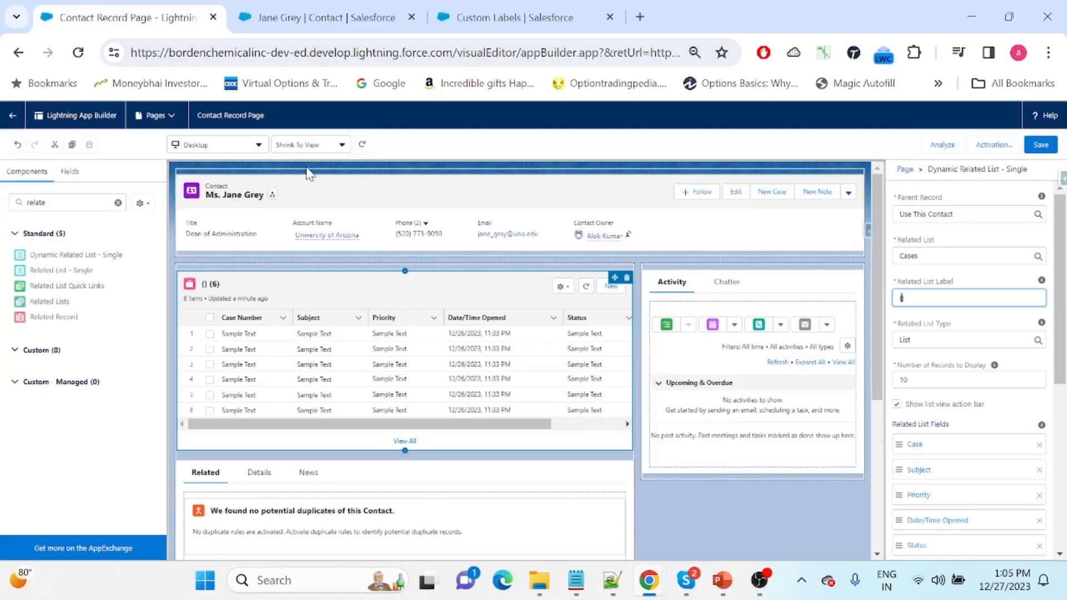
Step: Copy the custom label's name from the Custom Labels page and set the Cases component's Related List Label to {!$Label.testlabel}
left_click(523, 17)
double_click(332, 285)
key("ctrl+c")
left_click(158, 18)
type("{!L")
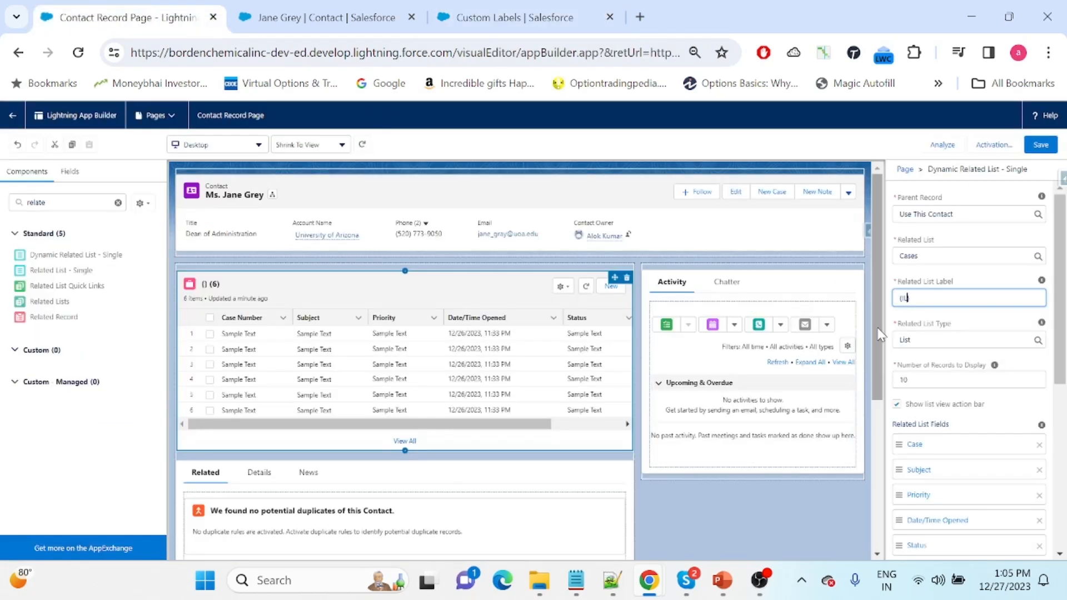
type("abel.")
key("ctrl+v")
left_click(904, 299)
type("$")
left_click(979, 317)
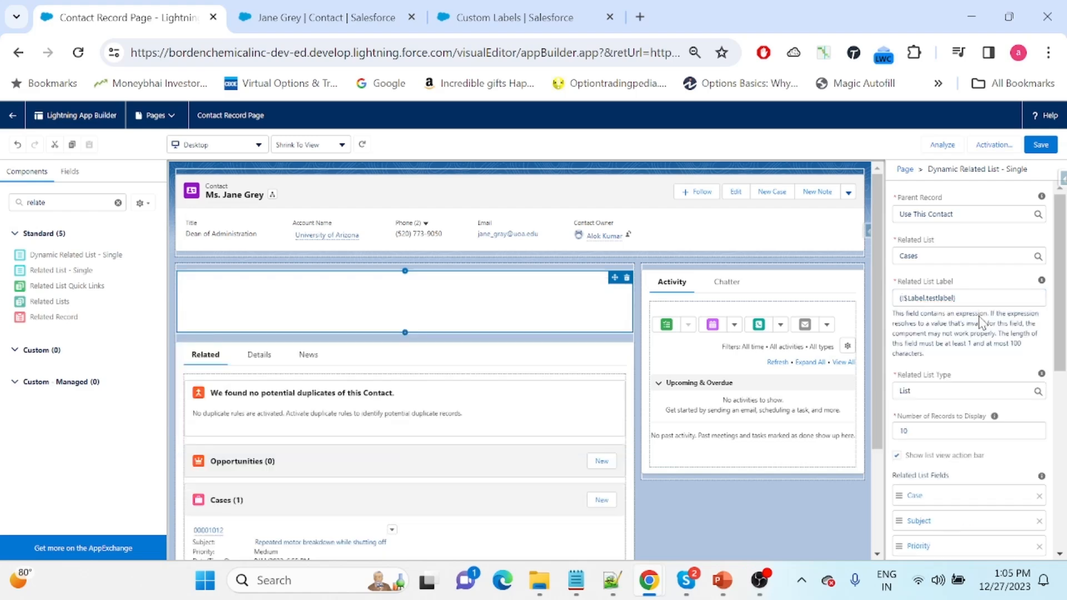